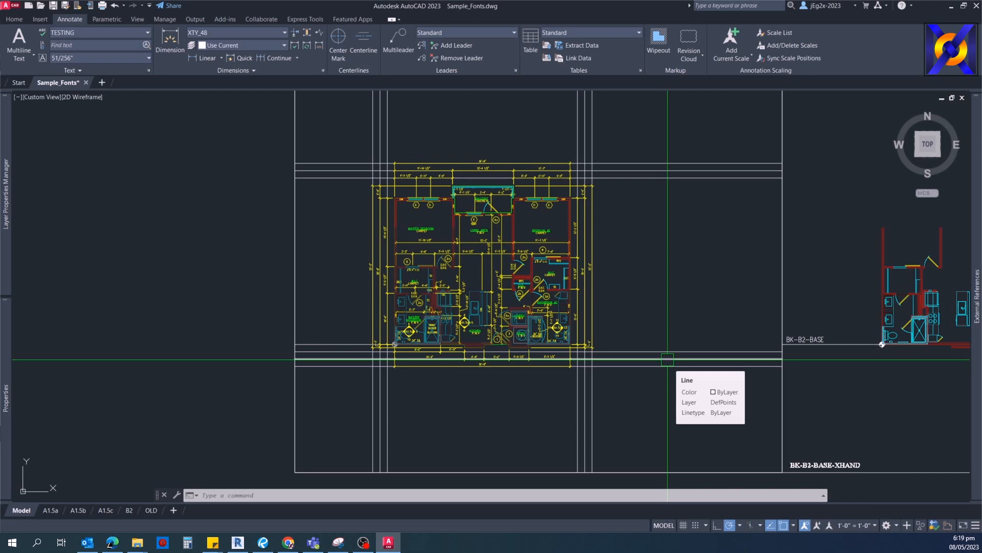
Inspect the text style assigned to the MASTER BEDROOM room tag in the attribute editor's text options
scroll(470, 261, "up", 4)
scroll(470, 261, "down", 1)
scroll(415, 271, "up", 4)
middle_click_drag(415, 271, 307, 288)
middle_click_drag(439, 276, 601, 284)
scroll(413, 276, "up", 3)
scroll(413, 276, "down", 4)
middle_click_drag(402, 248, 499, 265)
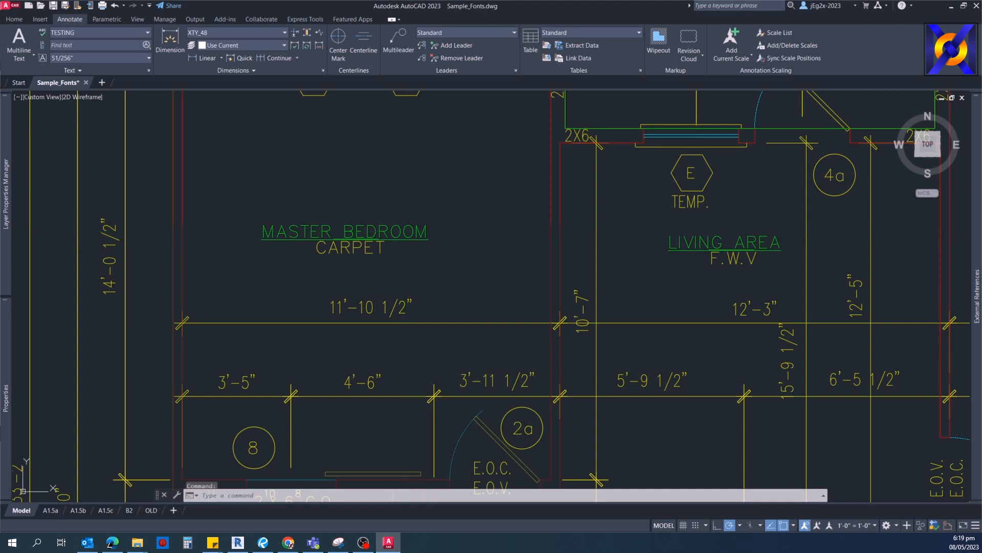
double_click(418, 231)
left_click_drag(67, 175, 497, 215)
left_click(383, 251)
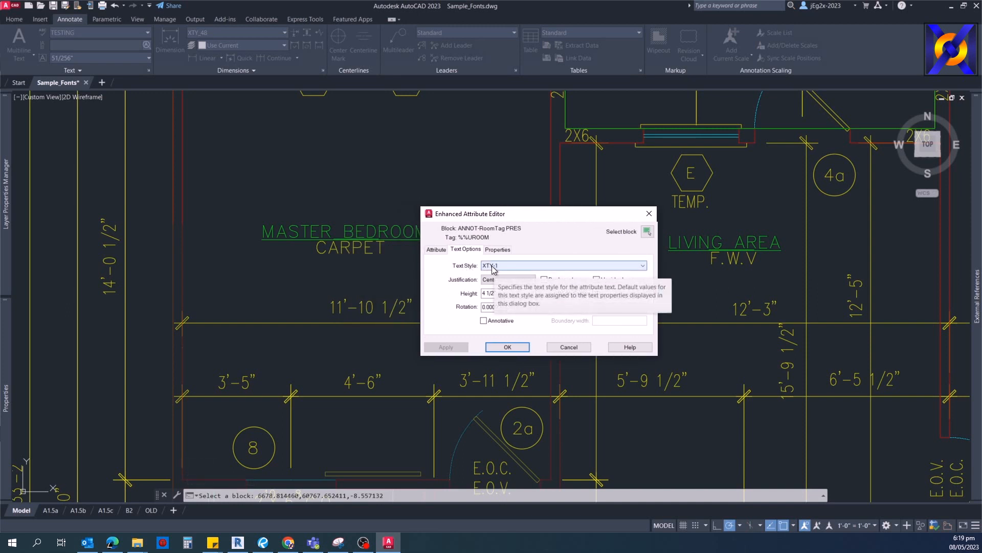
left_click(650, 216)
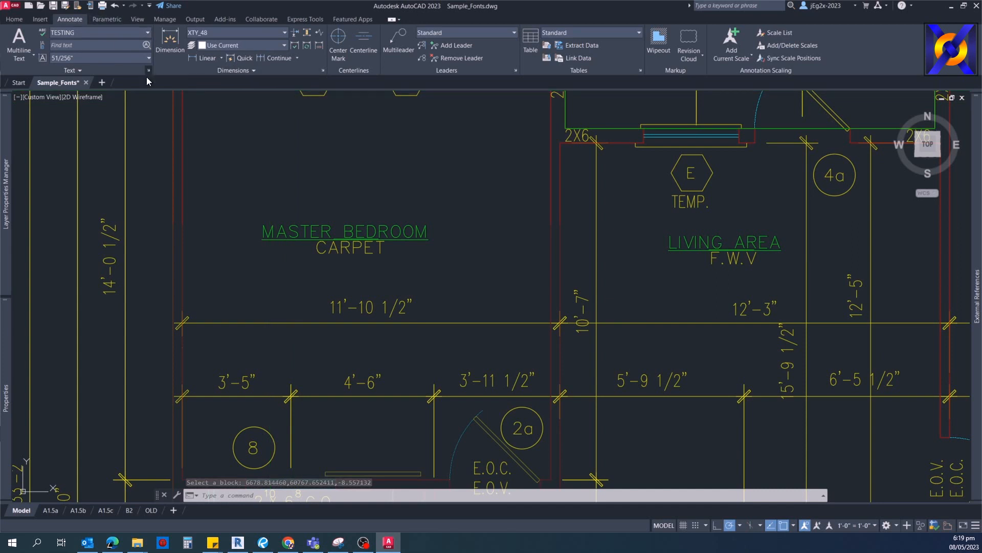
Check which font the XTY-1 text style uses in the Text Style settings
scroll(386, 255, "up", 3)
scroll(372, 238, "down", 3)
left_click(377, 251)
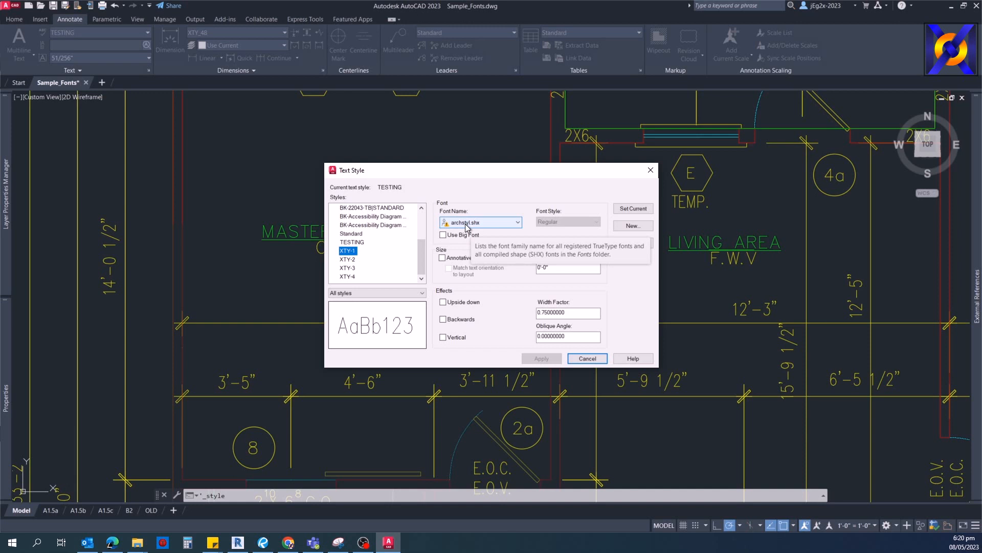
left_click(655, 170)
Switch to the Library folder in File Explorer, select Archstyl.shx and place the window beside the room tag
mouse_move(139, 542)
left_click(82, 499)
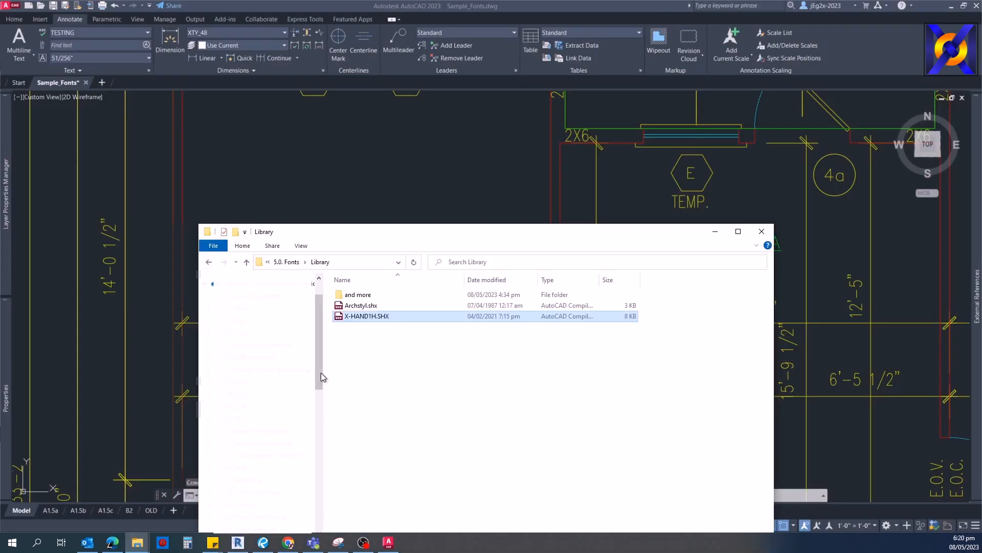
left_click(360, 306)
left_click_drag(400, 238, 650, 144)
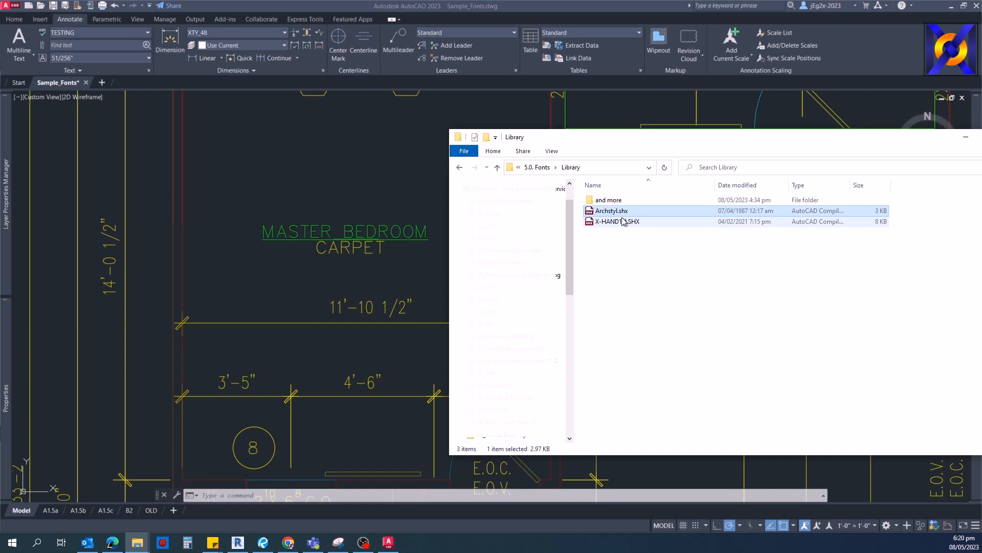
left_click_drag(634, 141, 583, 120)
Collapse the folder tree and open This PC in a new File Explorer window beside the Library window
scroll(510, 217, "up", 1)
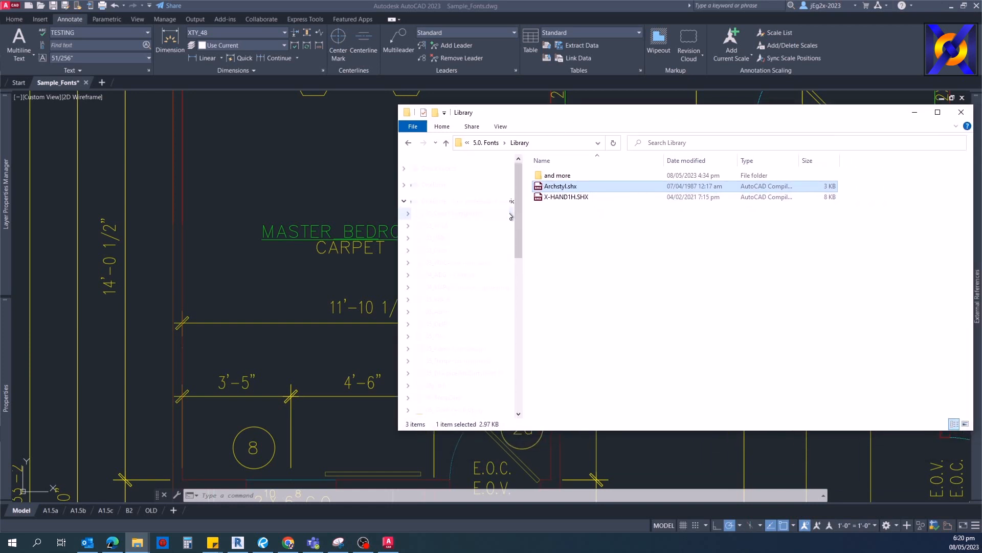
left_click(405, 201)
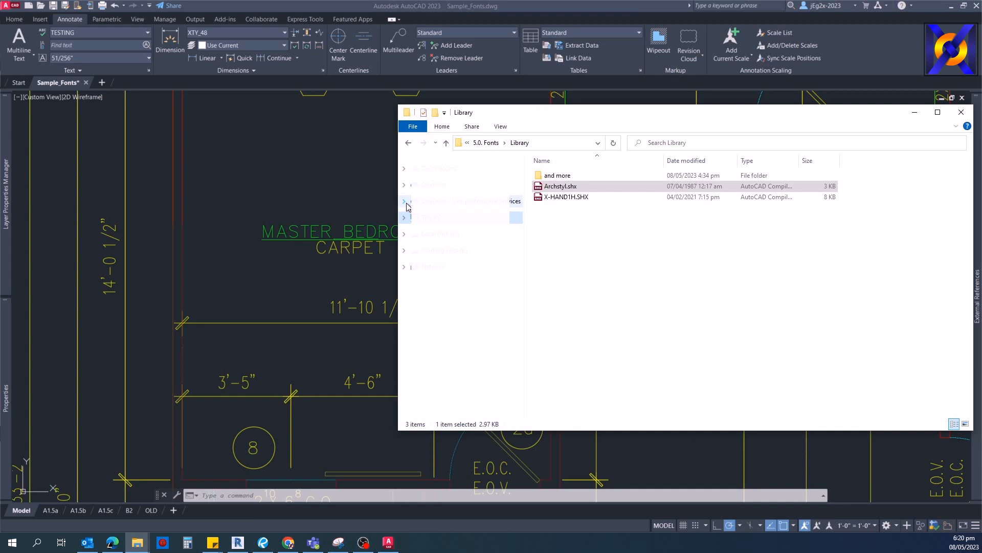
right_click(442, 234)
left_click(427, 225)
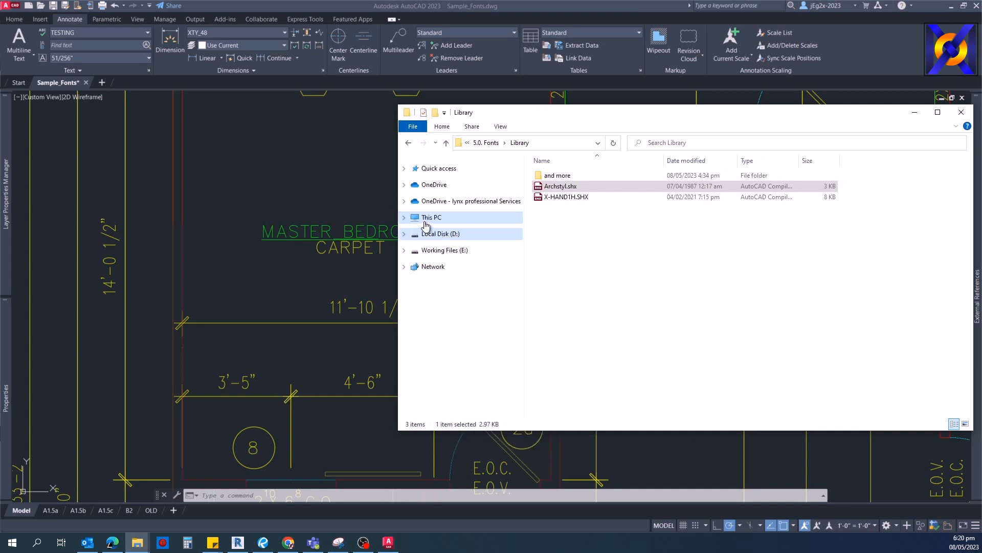
right_click(426, 225)
left_click(460, 279)
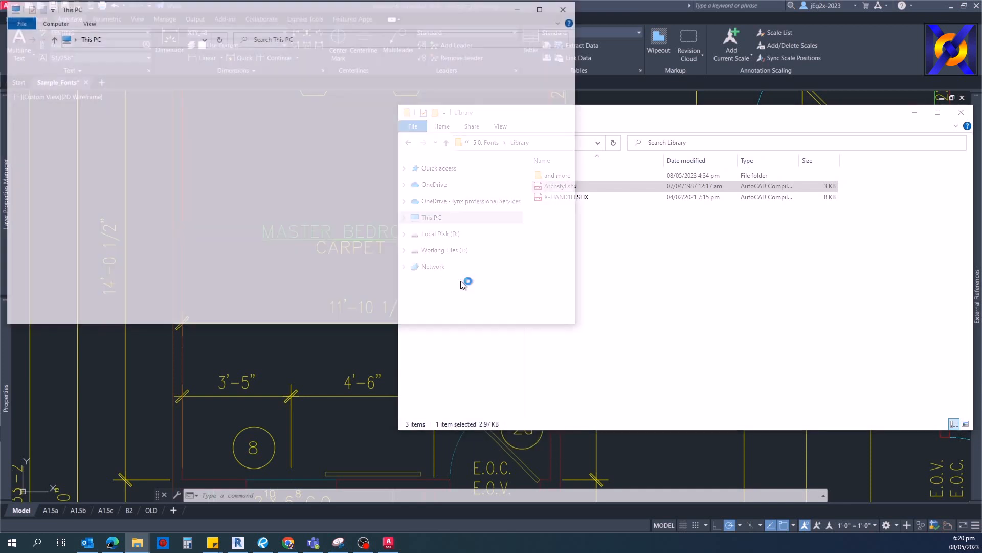
left_click_drag(260, 14, 306, 132)
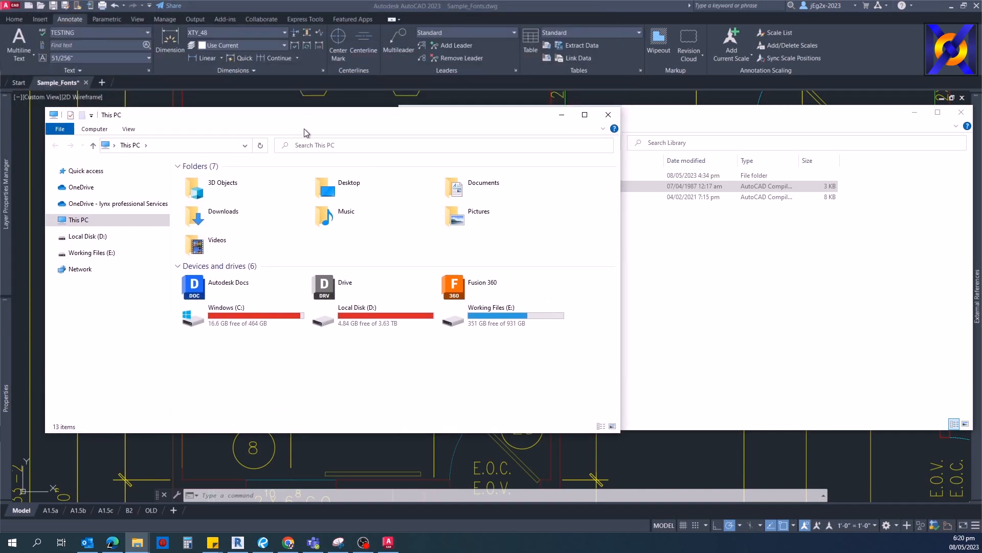
Open the Program Files folder on the Windows (C:) drive
double_click(249, 311)
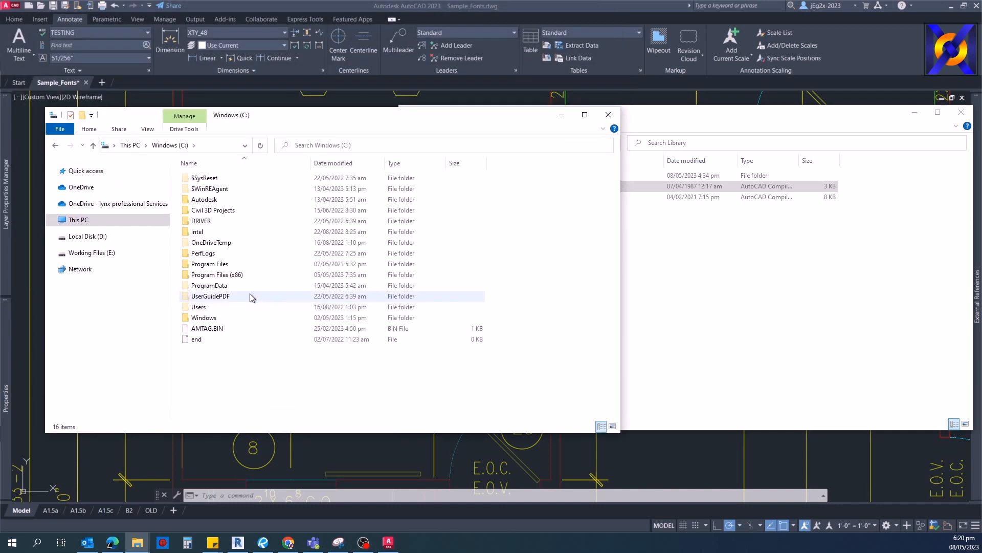
left_click(224, 265)
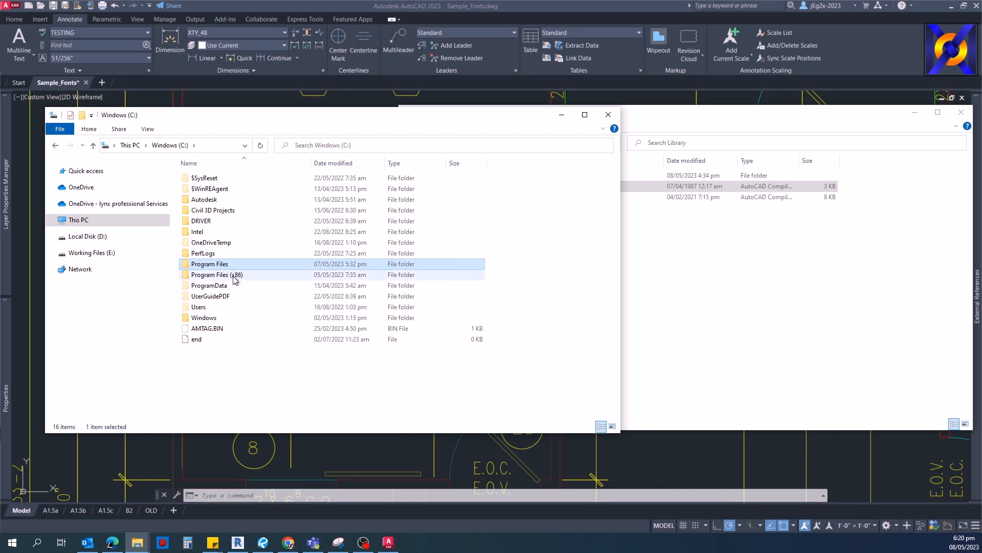
left_click(235, 276)
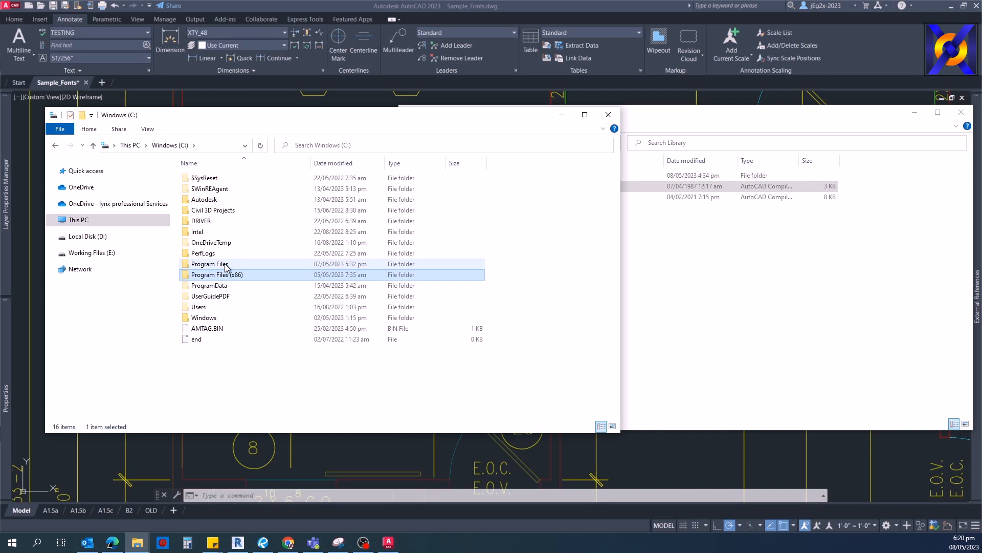
left_click(226, 265)
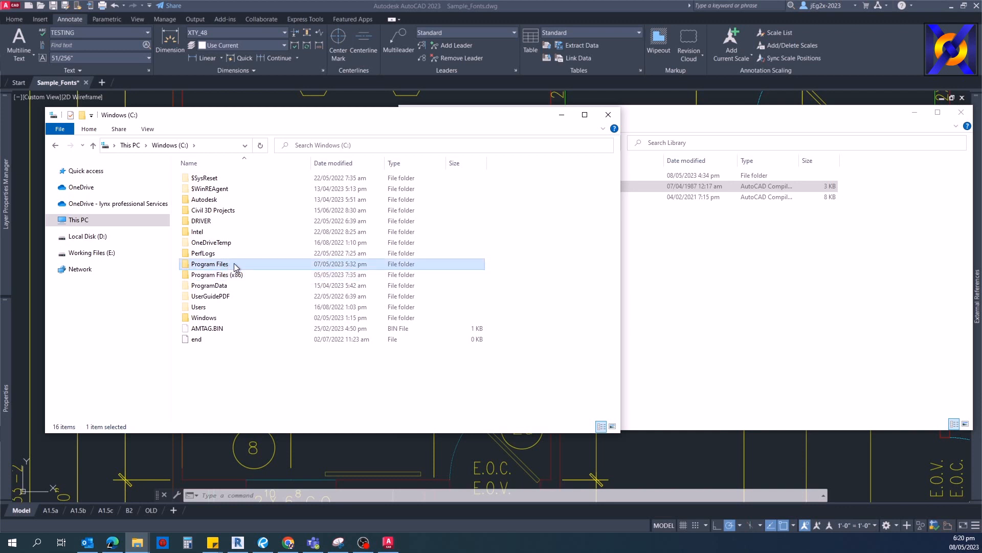
double_click(235, 264)
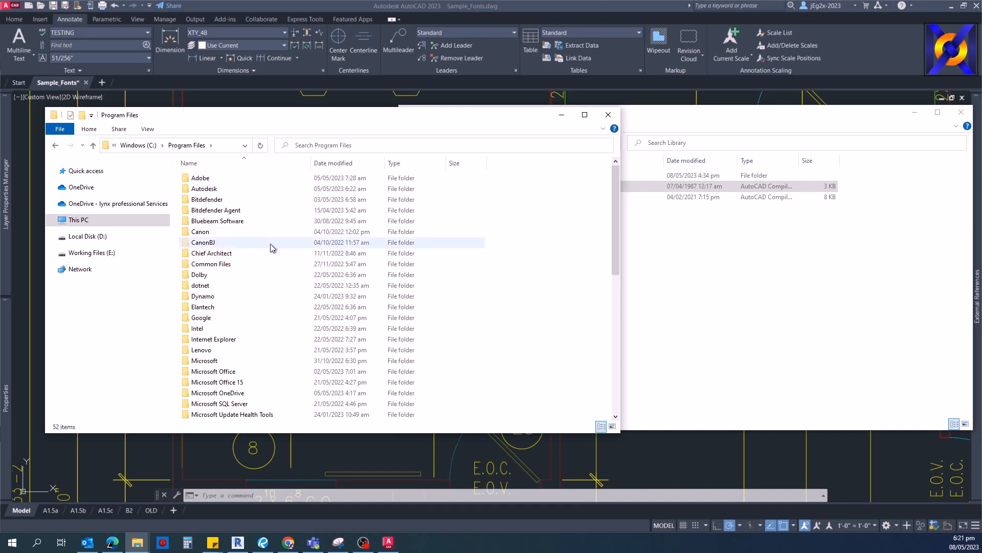
Open the Fonts folder inside Autodesk > AutoCAD 2023
left_click(220, 191)
double_click(220, 192)
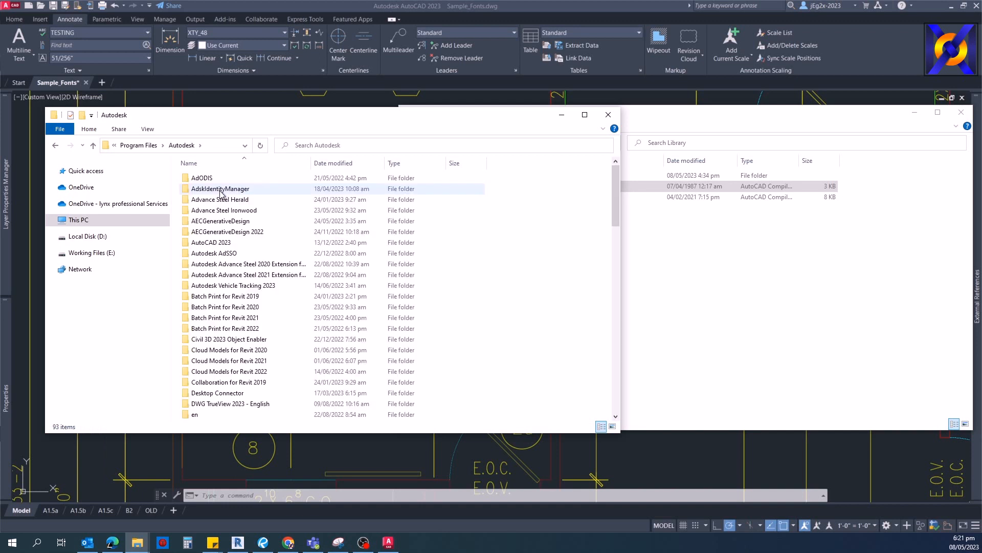
double_click(223, 244)
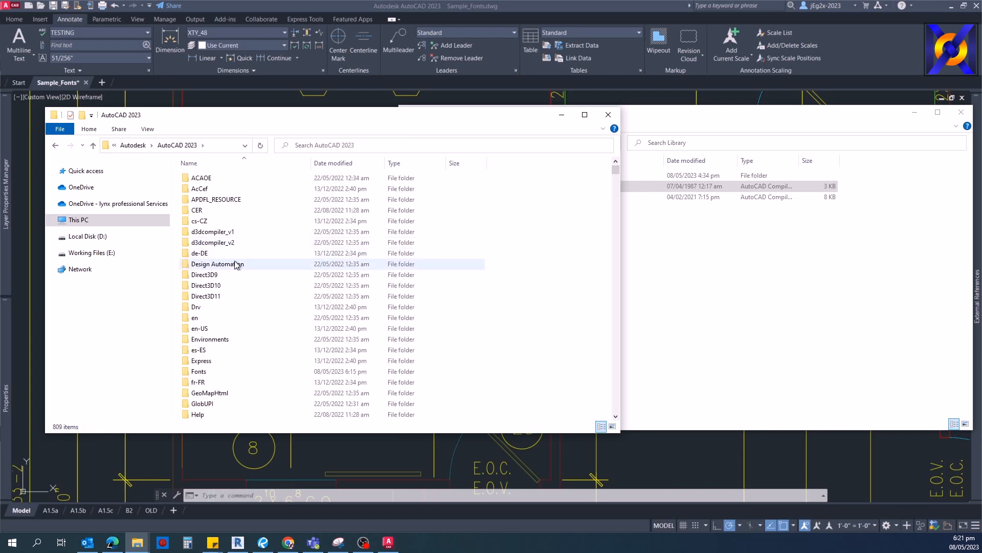
scroll(236, 264, "down", 2)
scroll(231, 277, "down", 6)
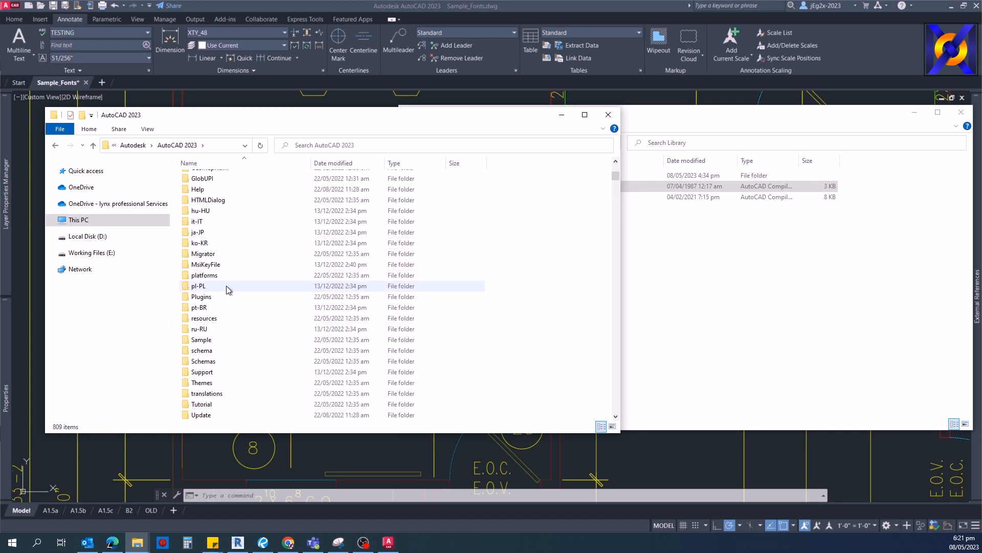
scroll(226, 286, "down", 1)
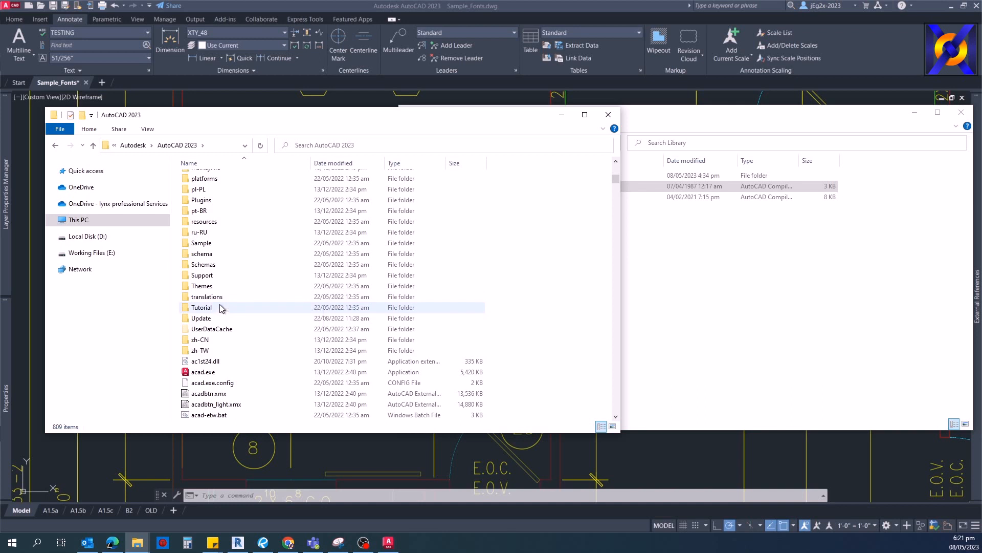
scroll(217, 287, "up", 2)
scroll(217, 287, "up", 9)
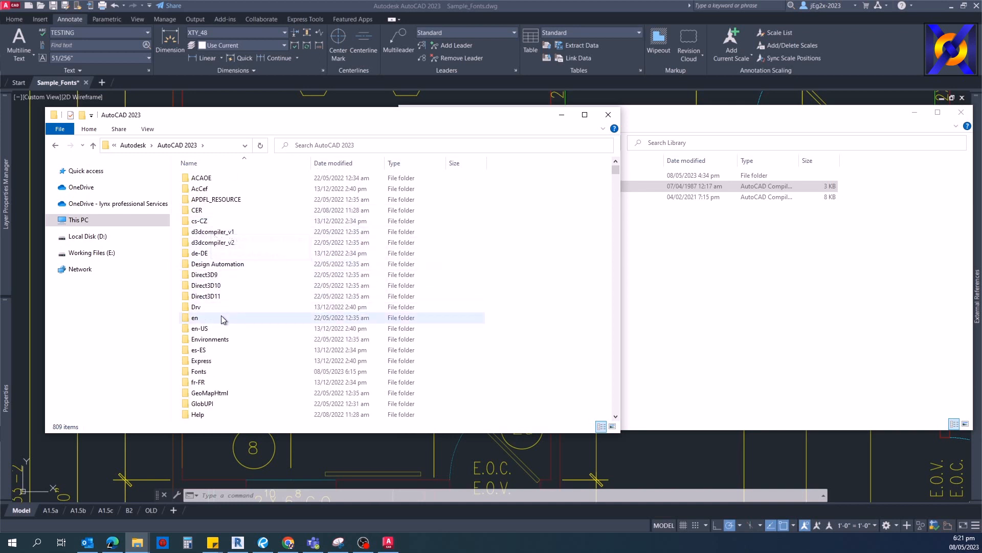
double_click(200, 371)
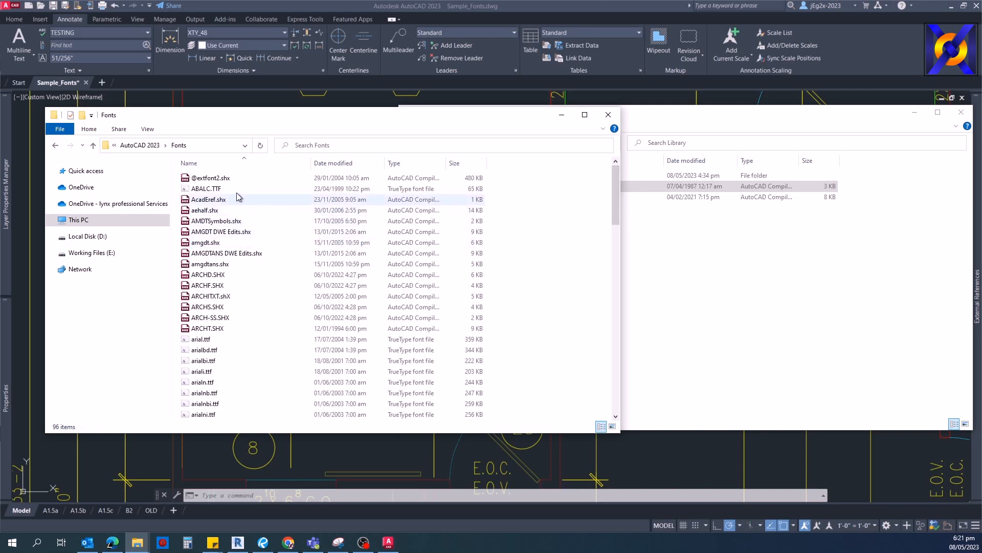
Copy Archstyl.shx from the Library folder into the AutoCAD 2023 Fonts folder, granting permission, and minimize the Fonts window
left_click_drag(296, 121, 255, 87)
left_click(562, 188)
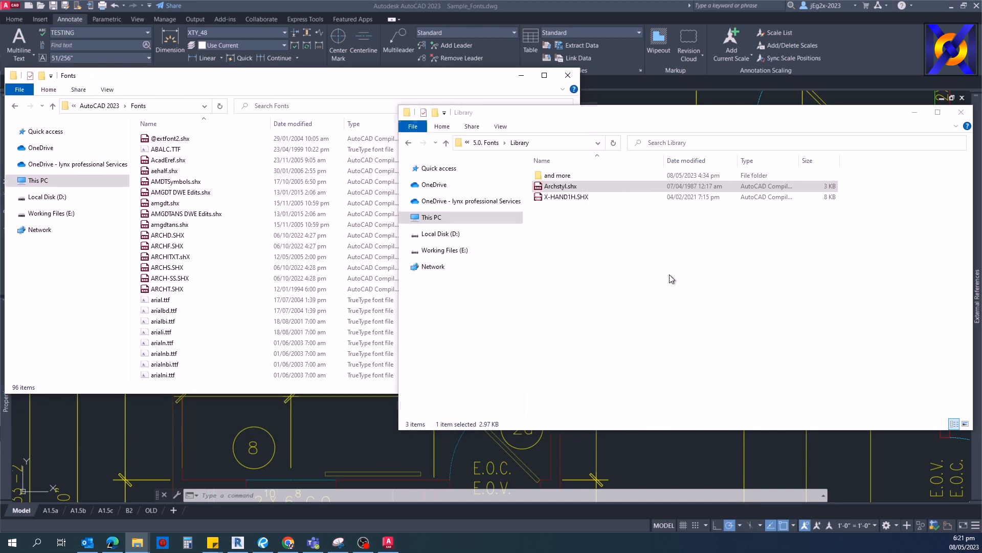
left_click_drag(556, 187, 256, 282)
left_click(457, 205)
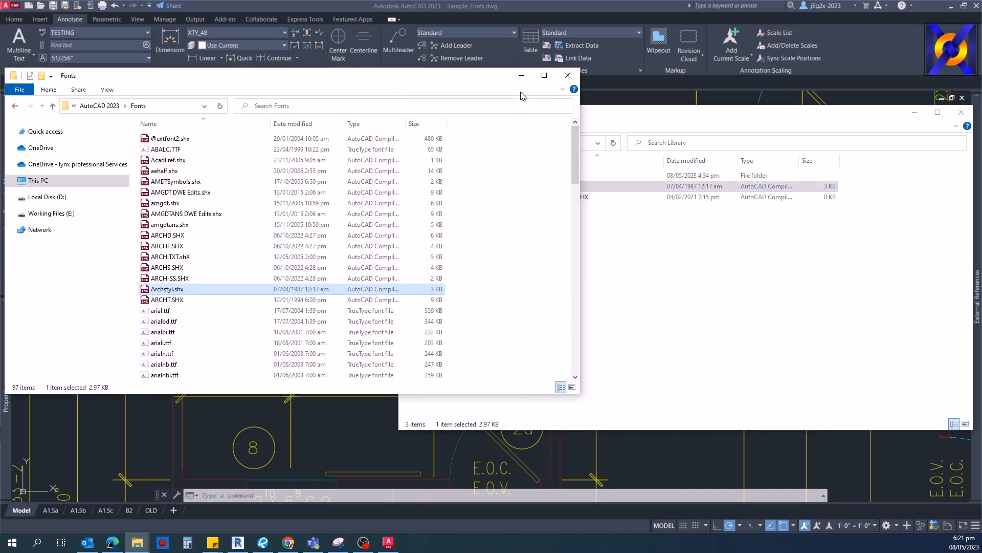
left_click(523, 76)
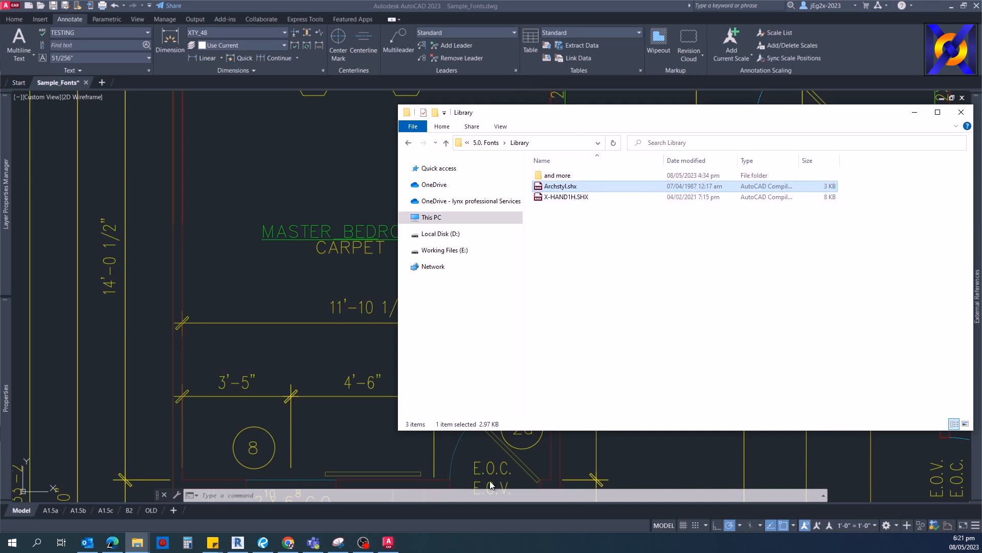
Copy X-HAND1H.SHX from Library into the AutoCAD 2023 Fonts folder, replacing the existing file, and close both folder windows
mouse_move(138, 543)
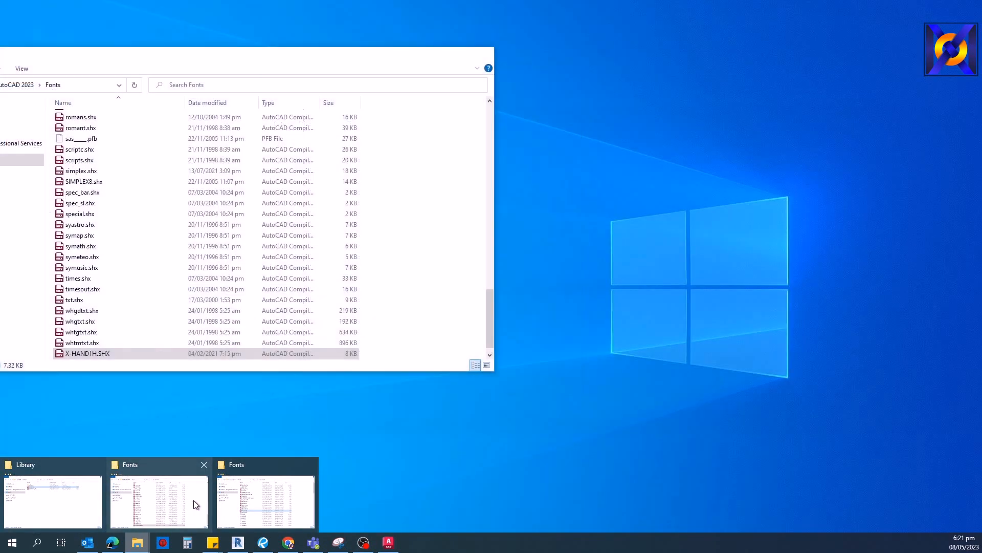
left_click(174, 499)
left_click(558, 197)
left_click_drag(549, 199, 163, 257)
left_click(422, 199)
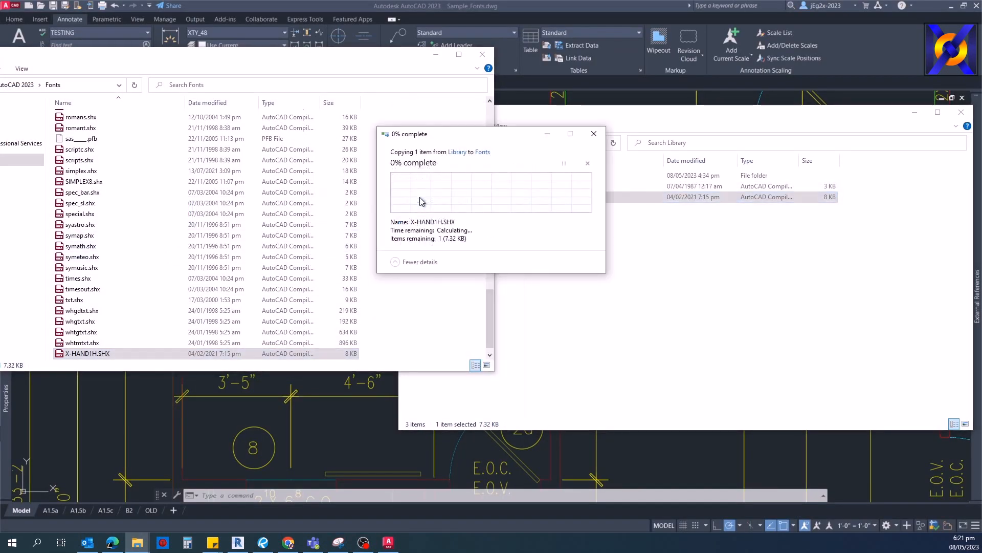
left_click(460, 202)
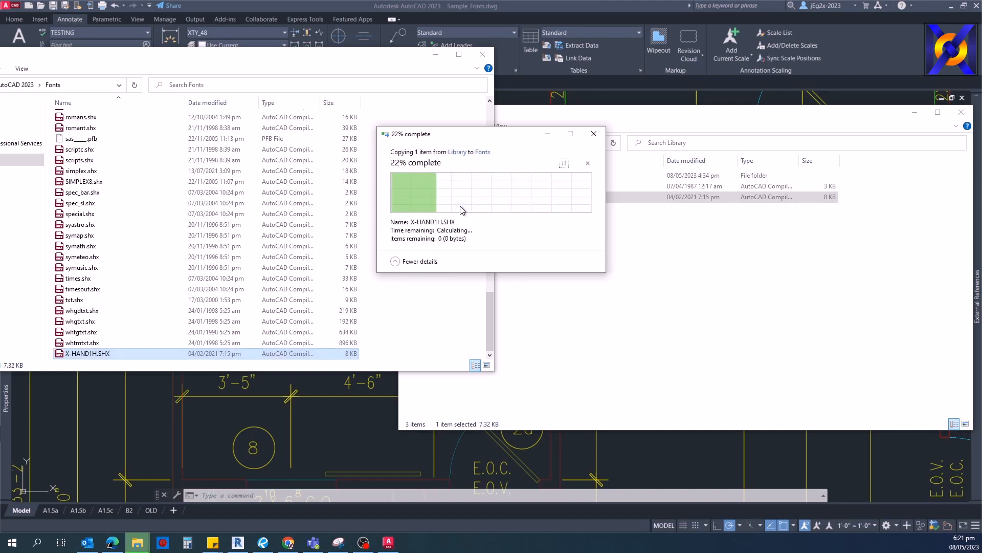
left_click(482, 54)
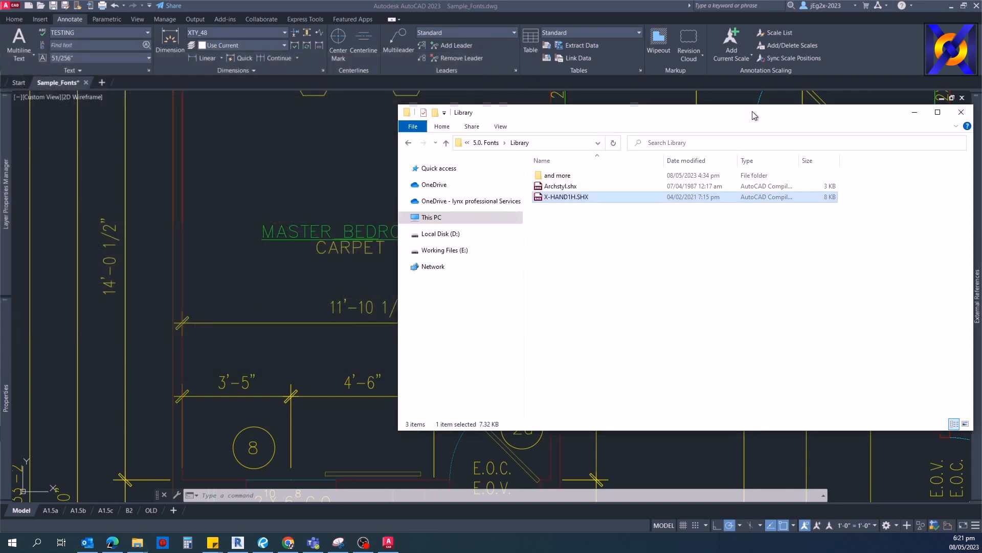
left_click(962, 111)
Examine the room tags and dimension text across the floor plan
scroll(509, 259, "down", 6)
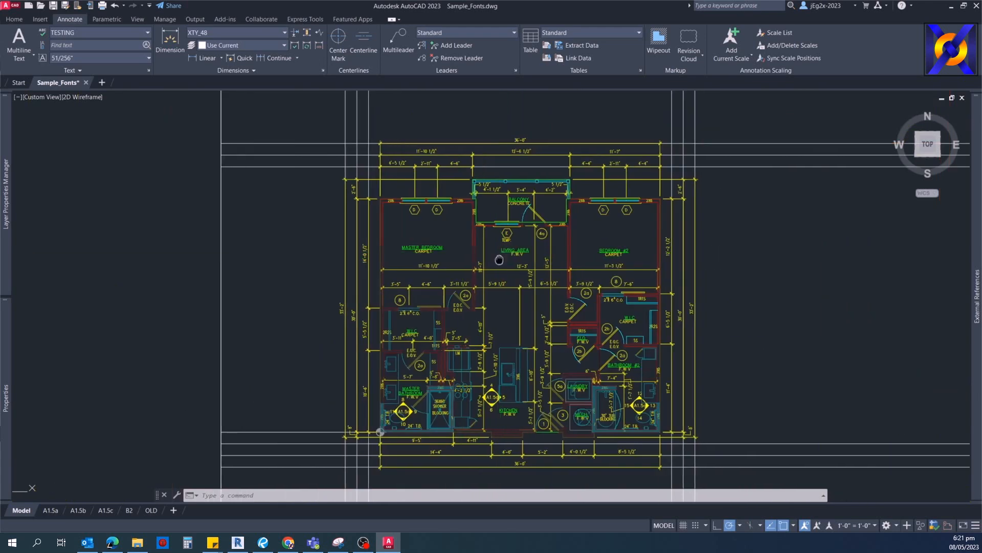
middle_click_drag(413, 303, 413, 282)
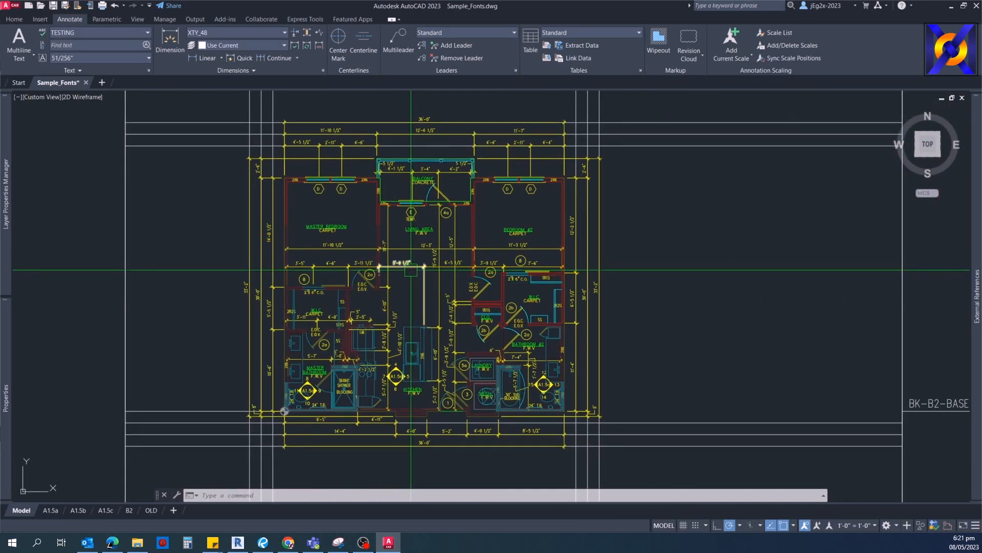
scroll(334, 234, "up", 2)
scroll(336, 232, "up", 4)
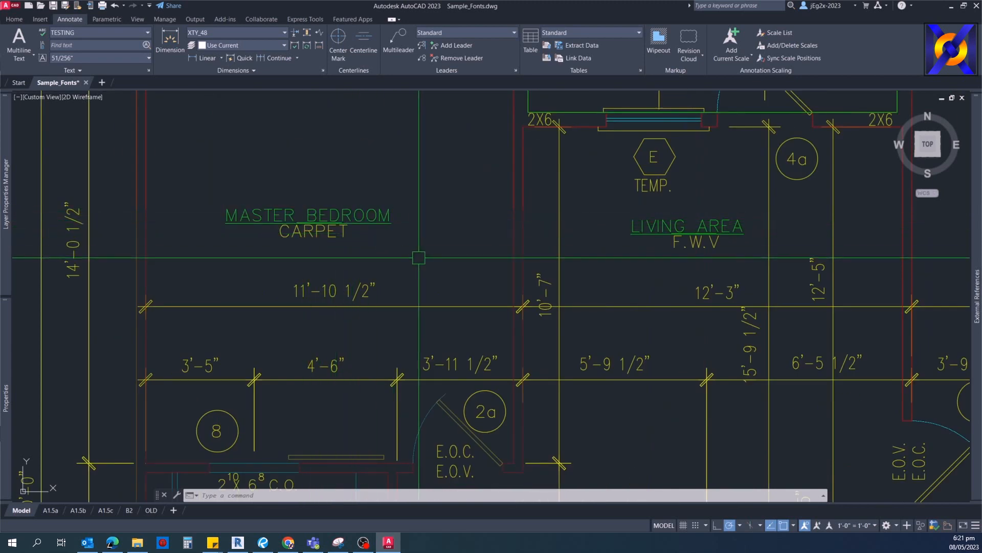
middle_click_drag(443, 317, 413, 245)
scroll(433, 271, "down", 4)
middle_click_drag(462, 309, 443, 256)
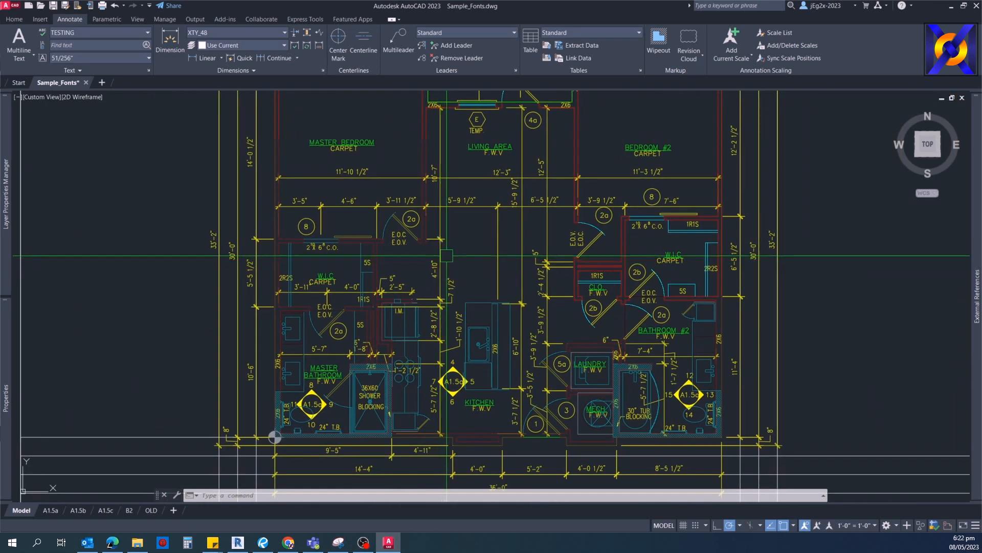
middle_click_drag(443, 256, 440, 246)
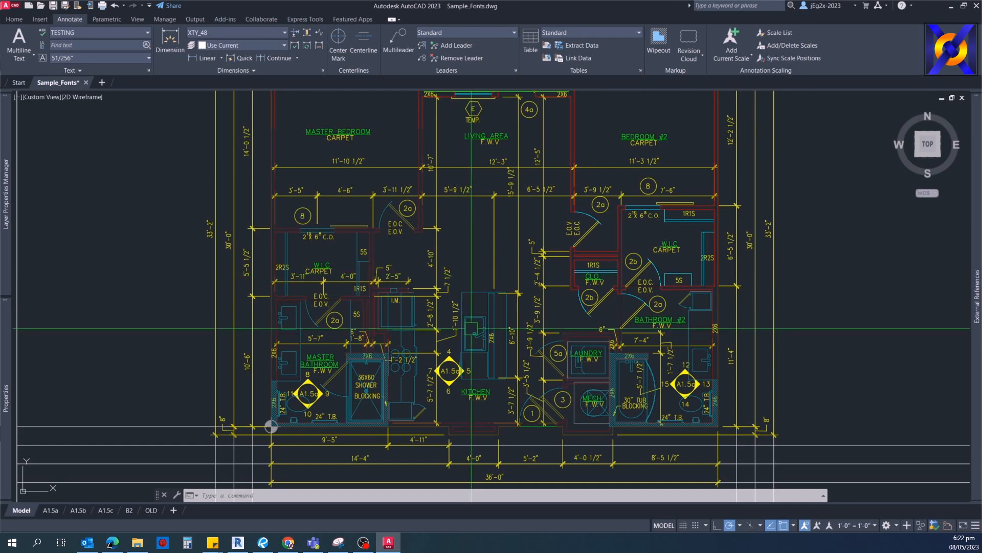
middle_click_drag(464, 274, 462, 266)
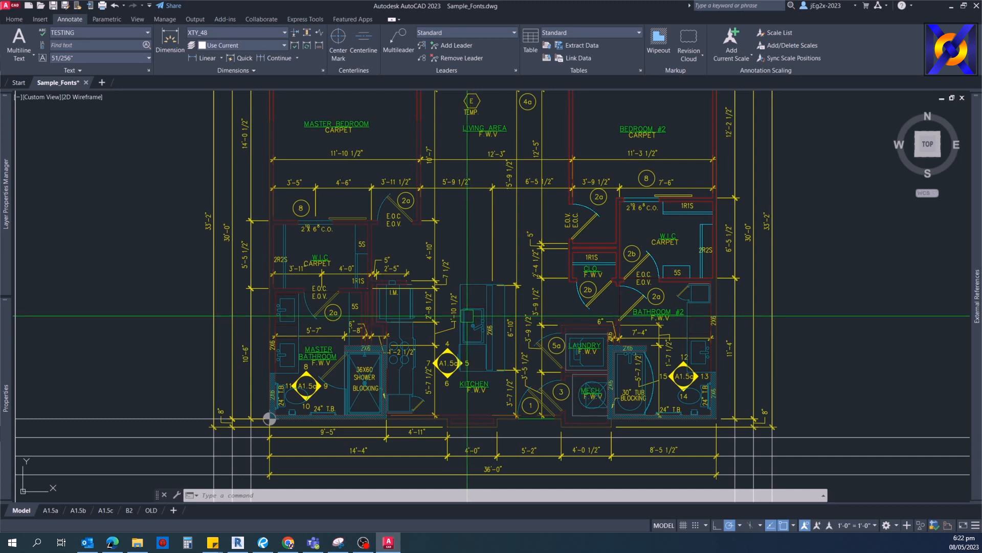
Close the Sample_Fonts drawing without saving its changes and exit AutoCAD
middle_click_drag(465, 323, 466, 300)
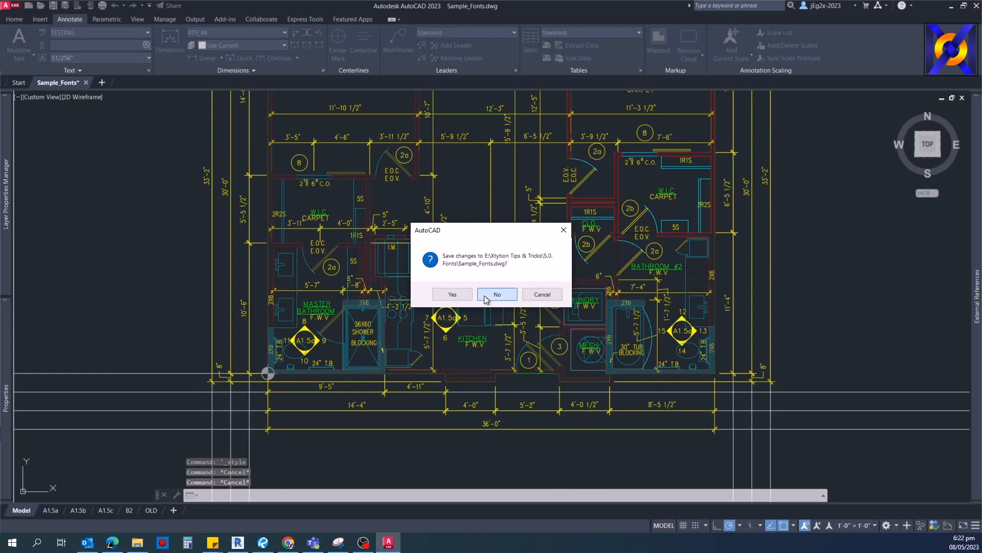
left_click(484, 296)
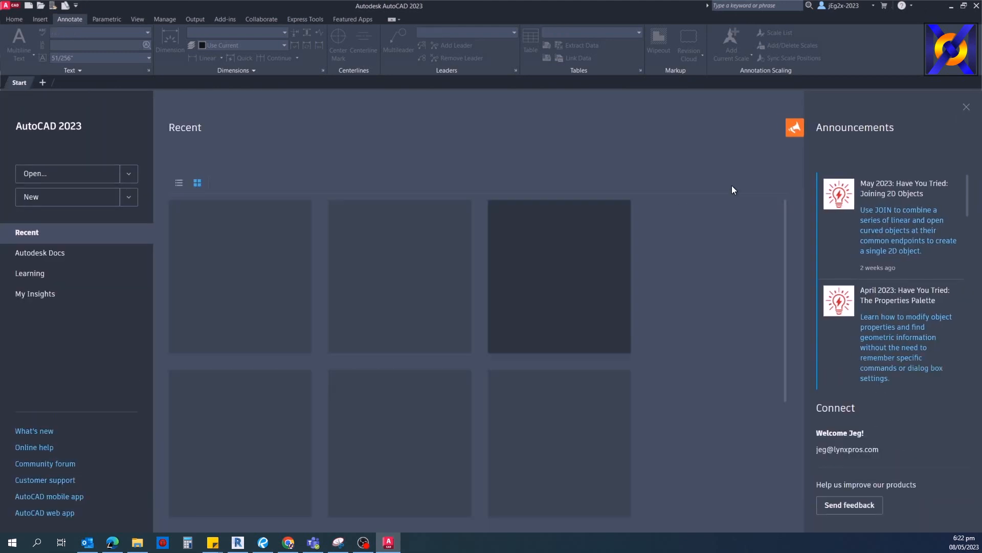
left_click(978, 6)
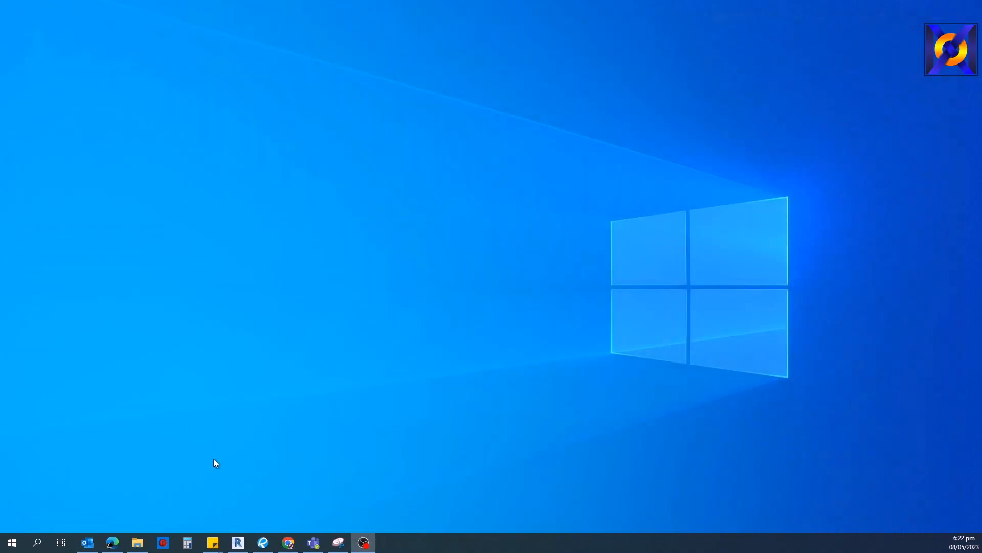
Relaunch AutoCAD 2023 and reopen the recent drawing Sample_Fonts
left_click(36, 546)
type("AU")
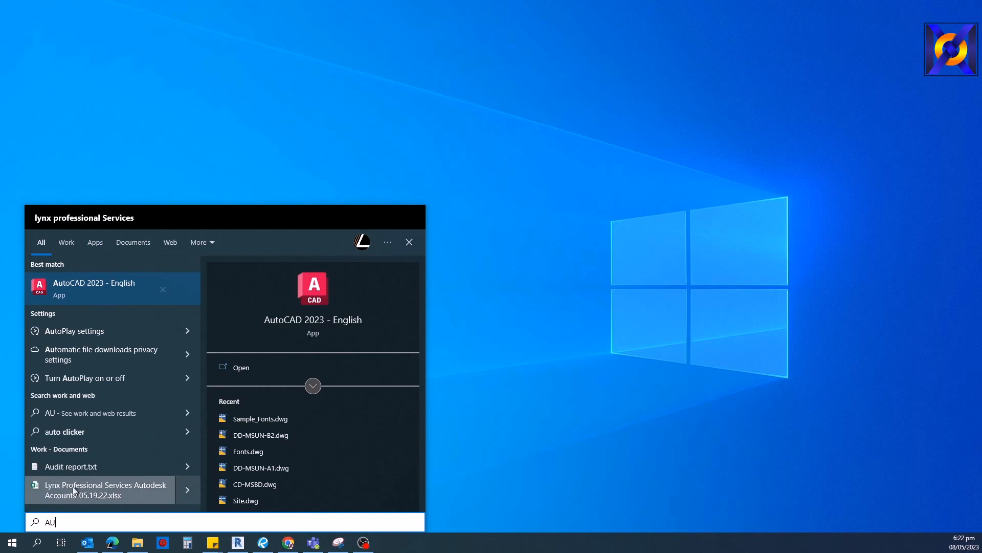
left_click(75, 301)
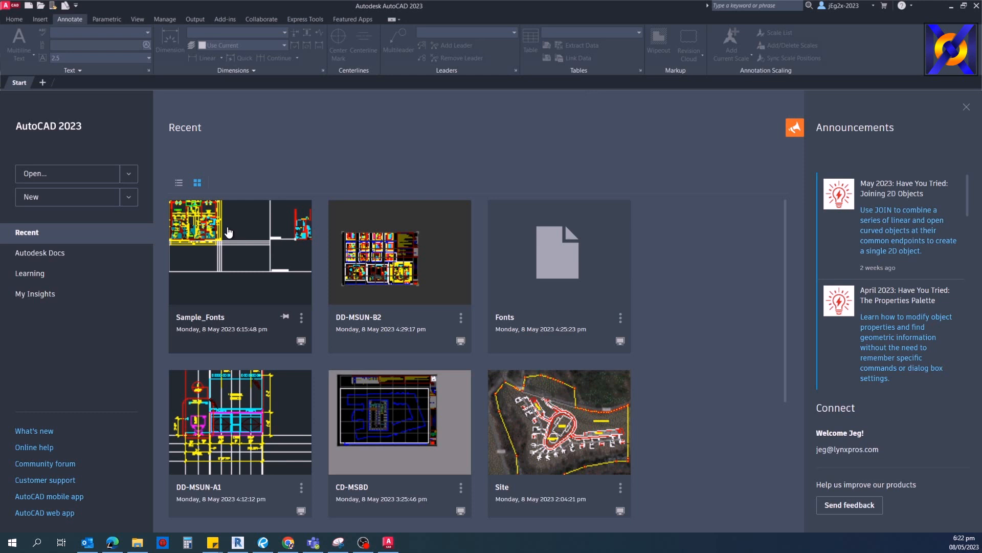
left_click(228, 233)
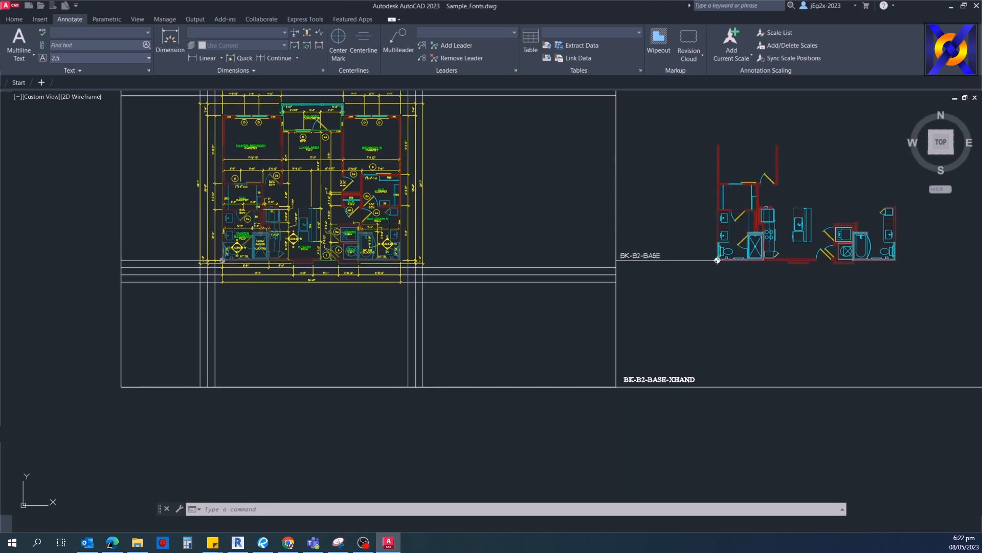
Examine the lettering of the room tags and dimensions across the floor plan, from the master bedroom to the kitchen and bathrooms
middle_click_drag(385, 204, 424, 234)
middle_click_drag(472, 287, 521, 338)
scroll(340, 220, "up", 3)
scroll(336, 218, "up", 1)
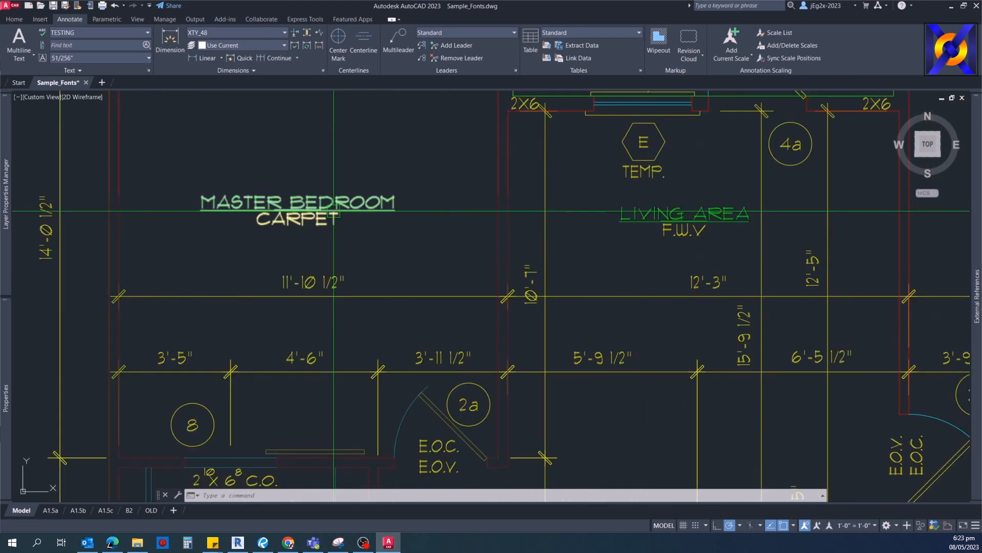
scroll(361, 233, "down", 1)
middle_click_drag(483, 315, 447, 186)
mouse_move(461, 397)
middle_mouse_down()
mouse_move(430, 389)
mouse_move(407, 259)
middle_mouse_up()
middle_click_drag(498, 393, 415, 311)
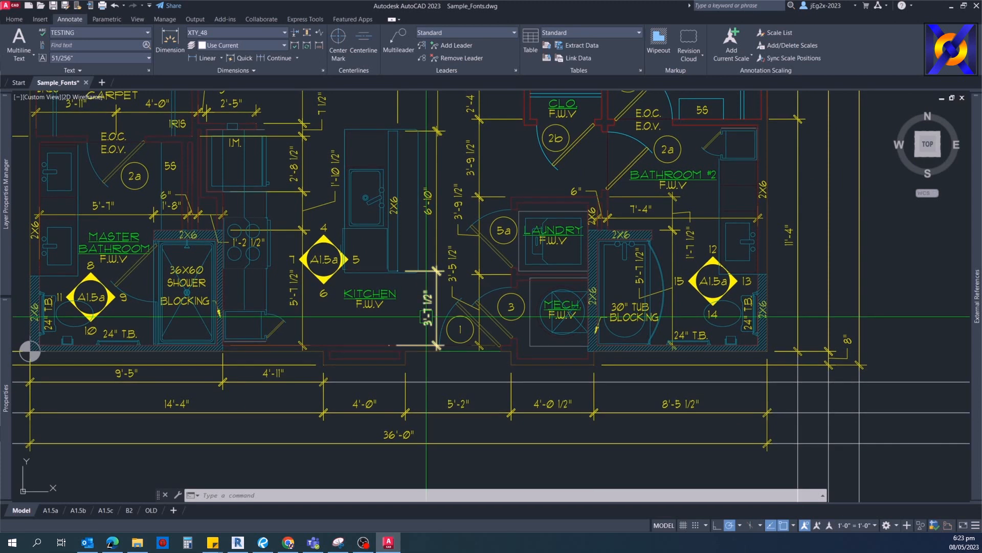
mouse_move(520, 341)
middle_mouse_down()
mouse_move(428, 311)
mouse_move(322, 298)
middle_mouse_up()
scroll(429, 250, "down", 2)
middle_click_drag(429, 250, 390, 294)
scroll(390, 295, "down", 2)
Set the font of the TESTING text style, used by the BK-B2-BASE-XHAND label, to x-hand1h.shx
mouse_move(661, 411)
middle_mouse_down()
mouse_move(551, 363)
mouse_move(531, 335)
middle_mouse_up()
scroll(531, 335, "up", 4)
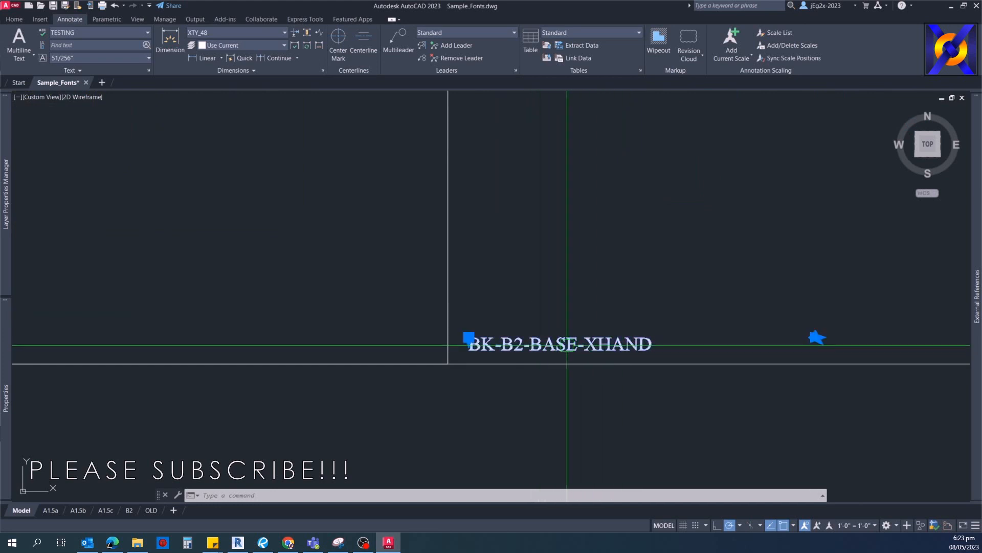
left_click(567, 345)
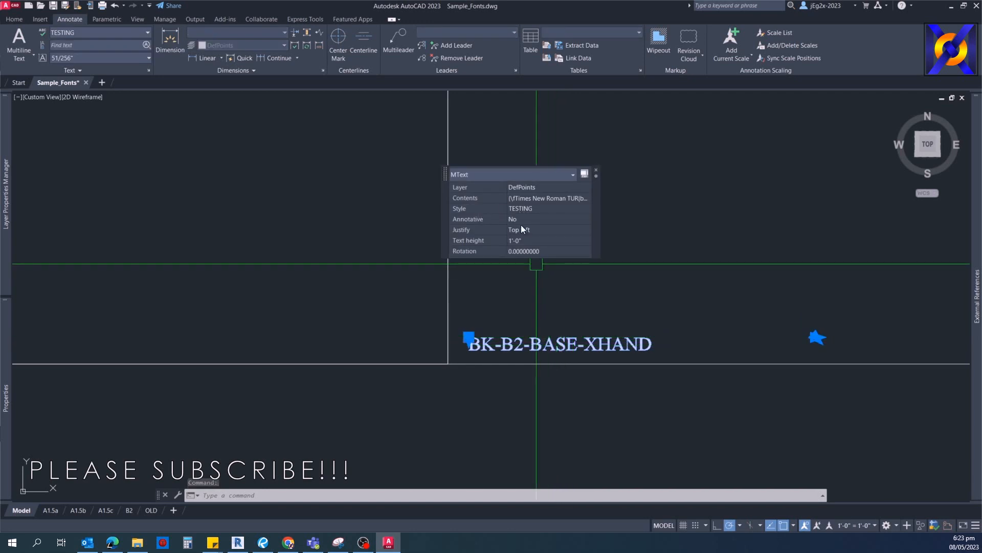
left_click(148, 70)
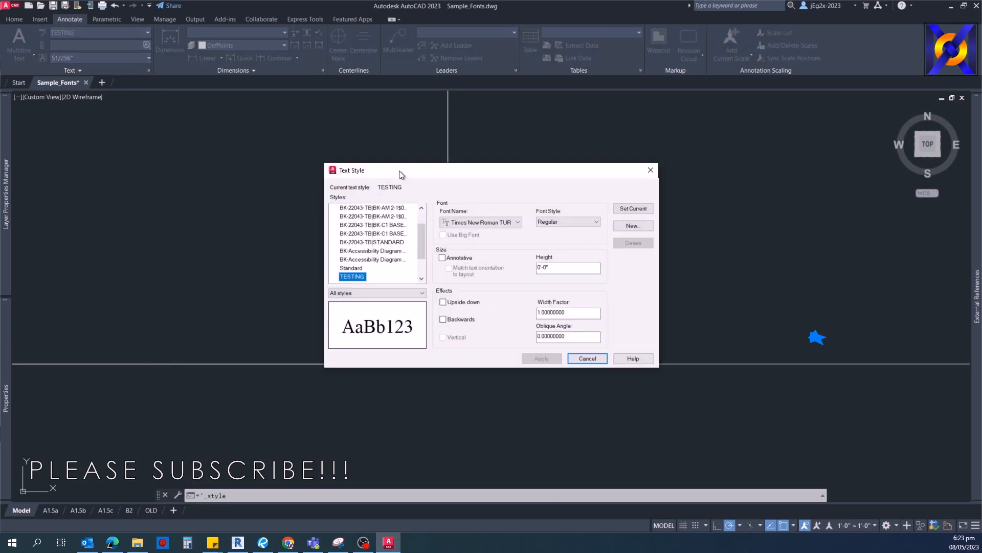
left_click_drag(399, 171, 328, 146)
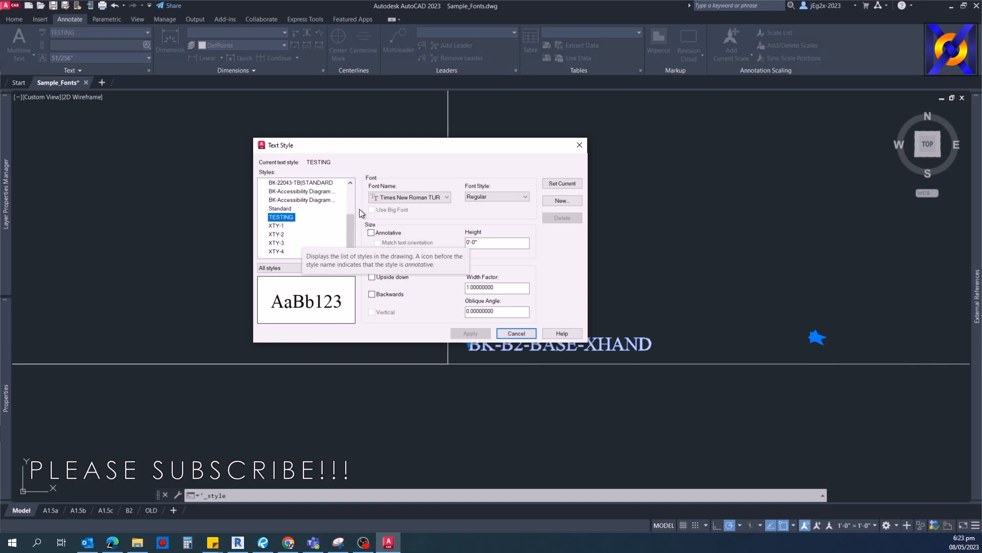
left_click(390, 199)
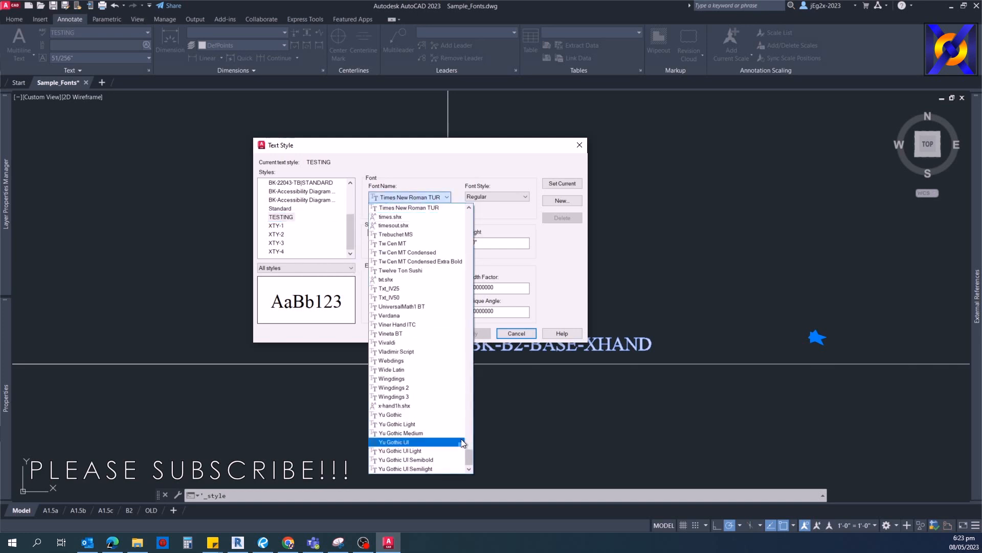
mouse_move(465, 458)
left_mouse_down()
mouse_move(453, 301)
mouse_move(463, 458)
left_mouse_up()
left_click(414, 436)
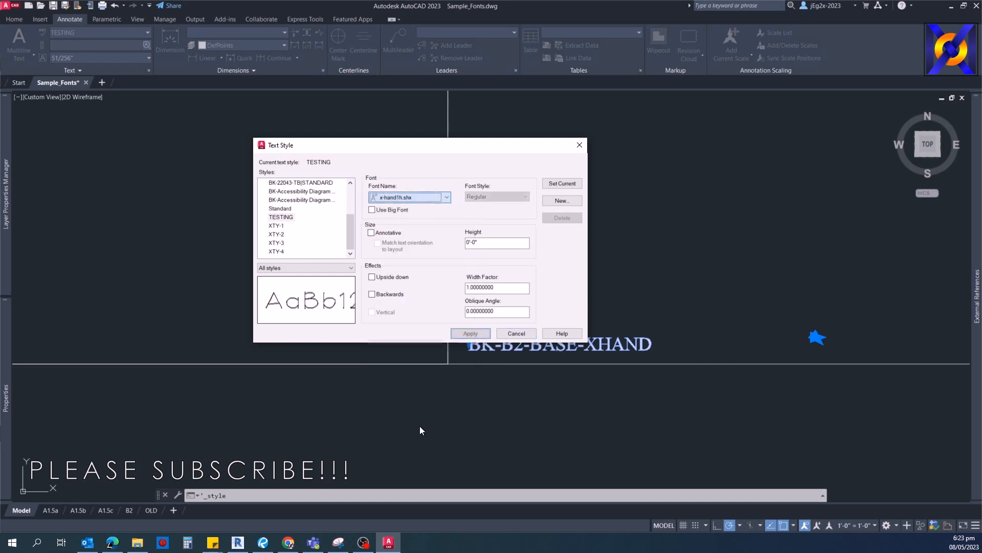
left_click(515, 333)
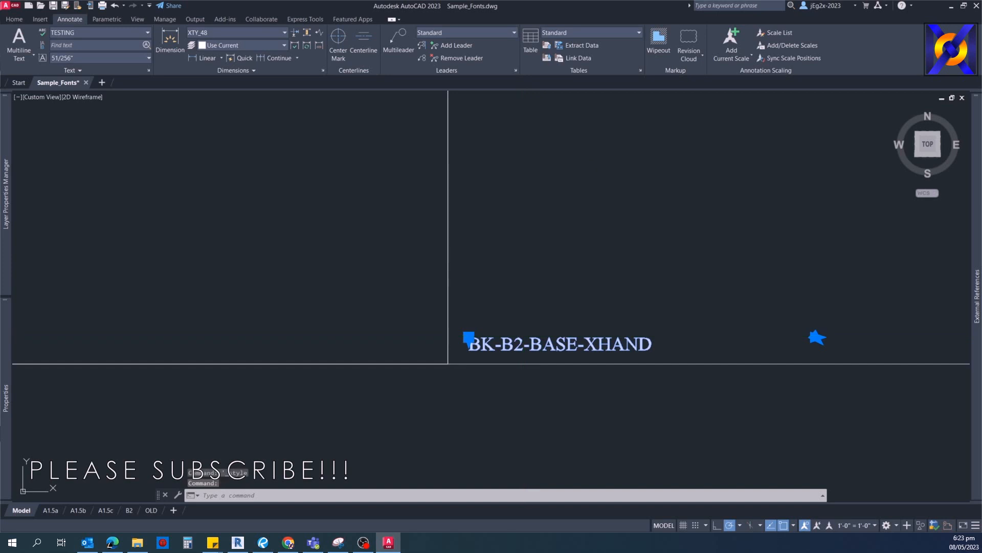
Change the font of the whole BK-B2-BASE-XHAND label text from within the text editor to x-hand1h
double_click(656, 341)
left_click_drag(639, 345, 456, 346)
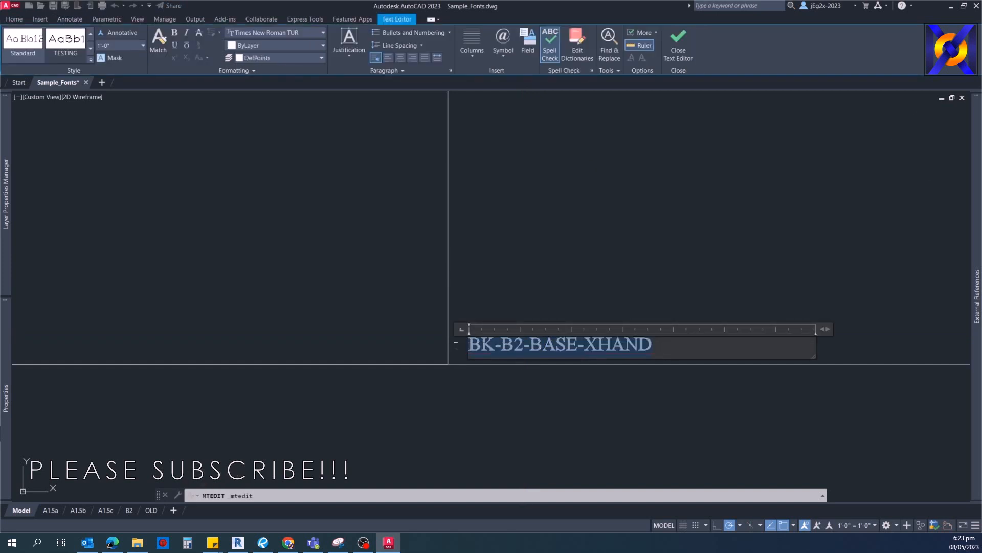
left_click(370, 209)
scroll(478, 342, "up", 4)
scroll(509, 323, "down", 4)
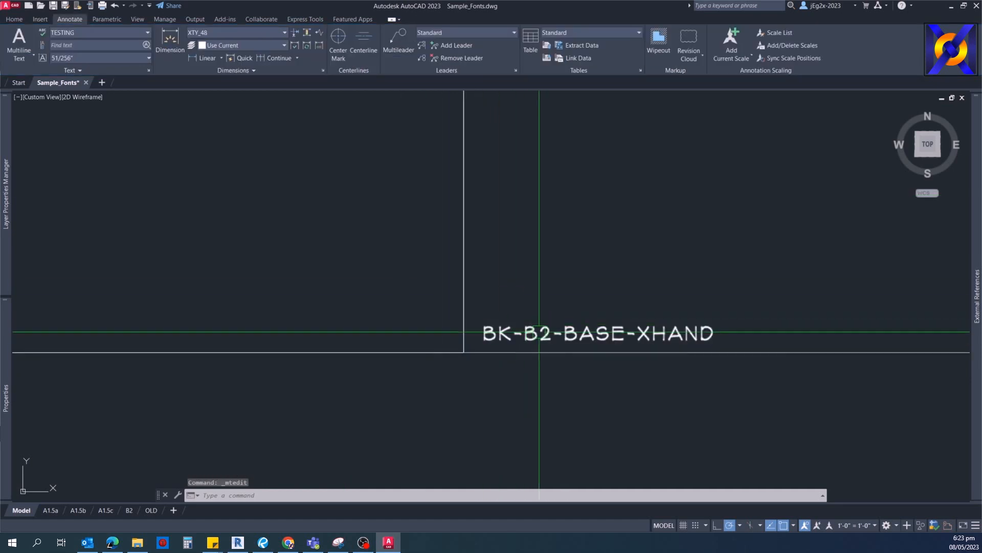
Copy the BK-B2-BASE-XHAND label to the empty area just below the floor plan's overall 36'-0" dimension
scroll(526, 324, "up", 2)
left_click(530, 328)
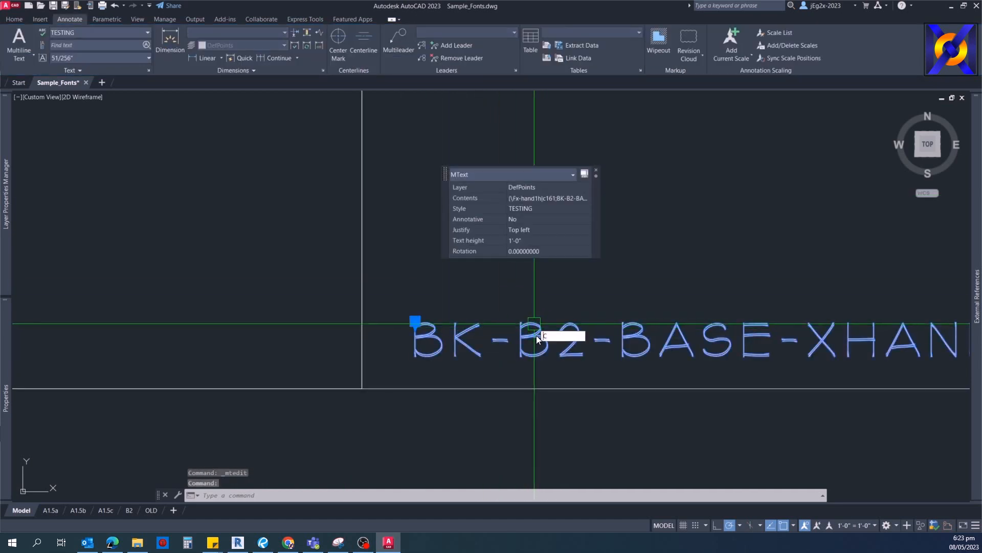
key("space")
left_click(533, 327)
scroll(543, 292, "down", 3)
middle_click_drag(162, 125, 460, 239)
scroll(373, 245, "up", 3)
scroll(230, 297, "down", 2)
middle_click_drag(230, 297, 561, 279)
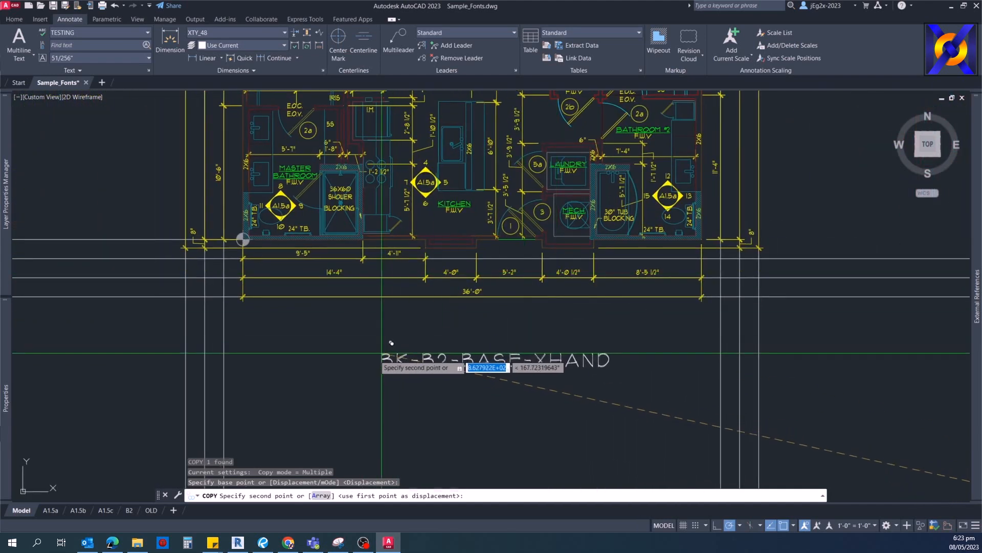
left_click(362, 357)
key("Escape")
Copy the KITCHEN F.W.V room tag to just beneath the start of the copied BK-B2-BASE-XHAND label
scroll(441, 238, "up", 2)
left_click(462, 187)
type("c")
key("space")
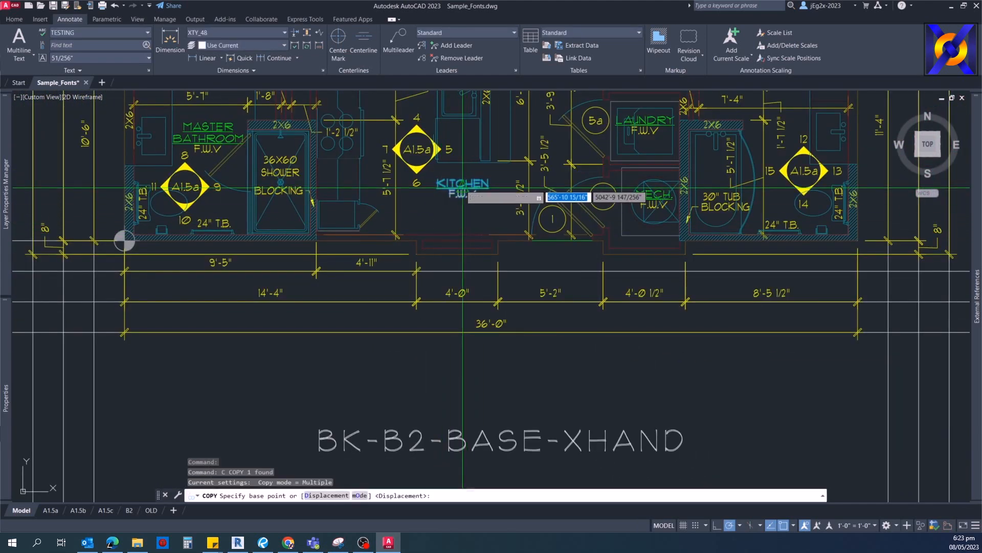
left_click(462, 188)
scroll(393, 272, "up", 2)
middle_click_drag(365, 464, 381, 321)
left_click(355, 283)
key("Escape")
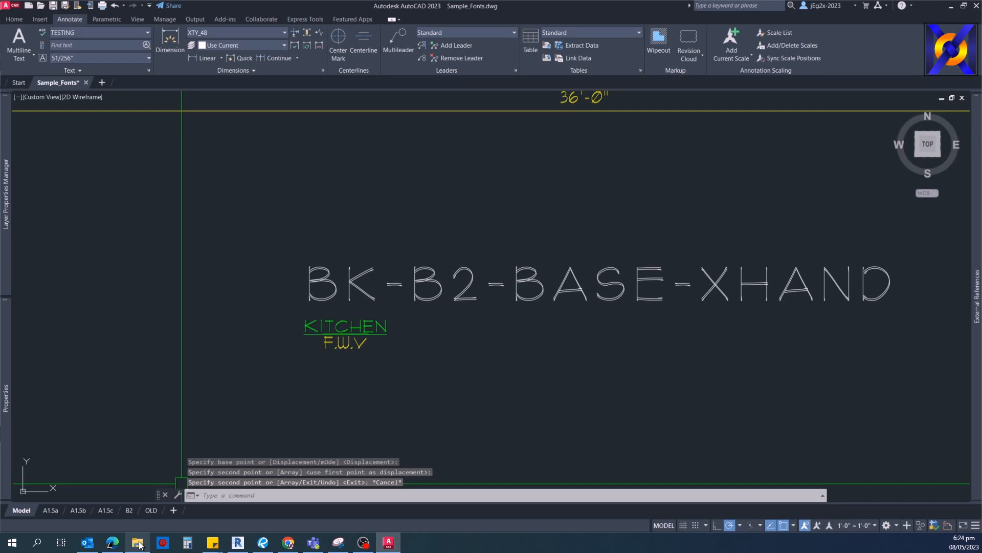
Switch to File Explorer and browse the SHX fonts in Working Files (E:) > Xtytion Tips & Tricks > 5.0. Fonts > Library > and more
mouse_move(140, 545)
left_click(147, 492)
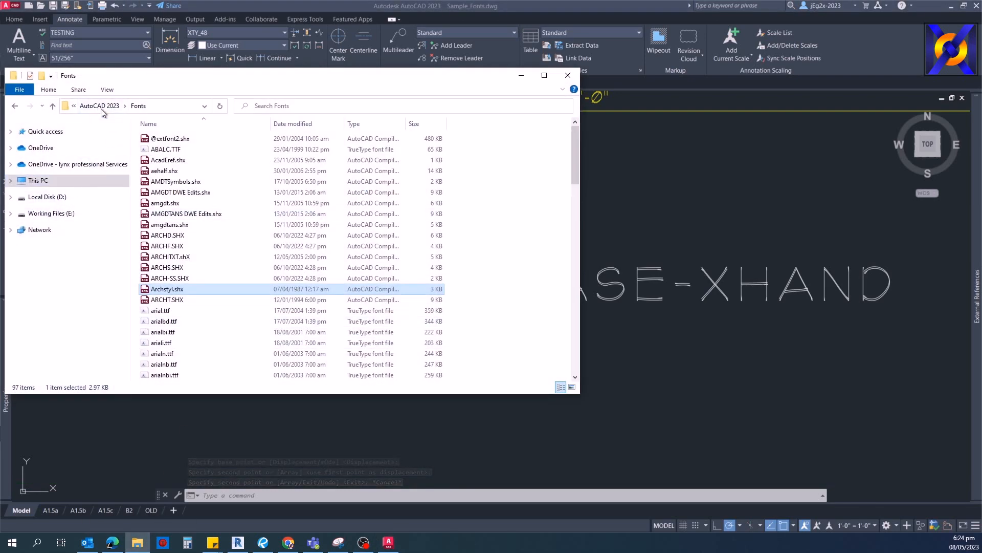
left_click(65, 212)
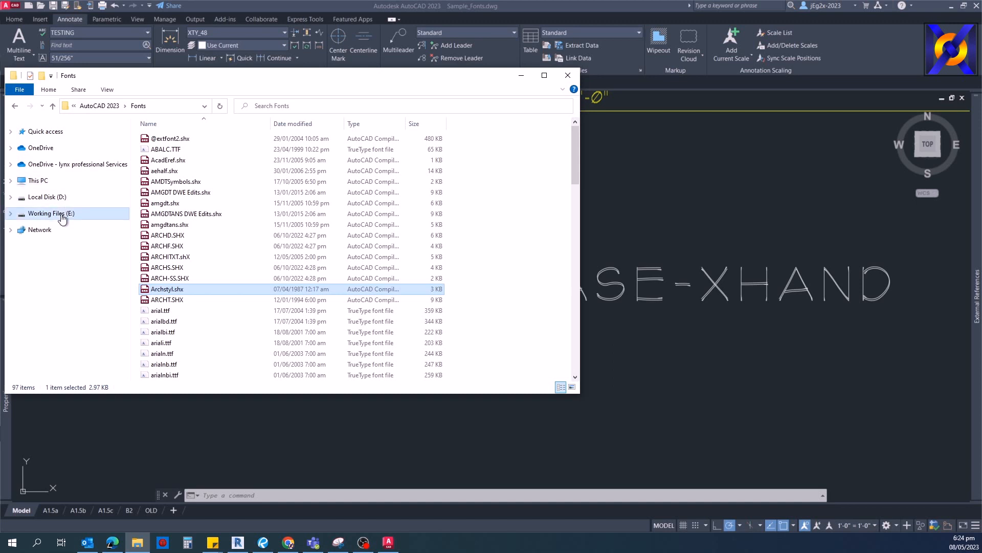
double_click(171, 192)
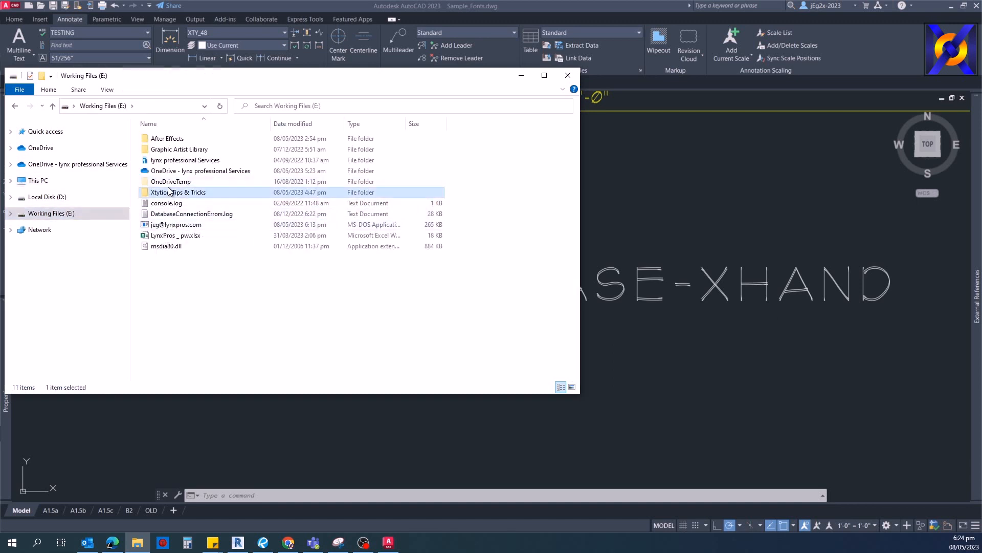
double_click(171, 193)
double_click(174, 143)
double_click(175, 139)
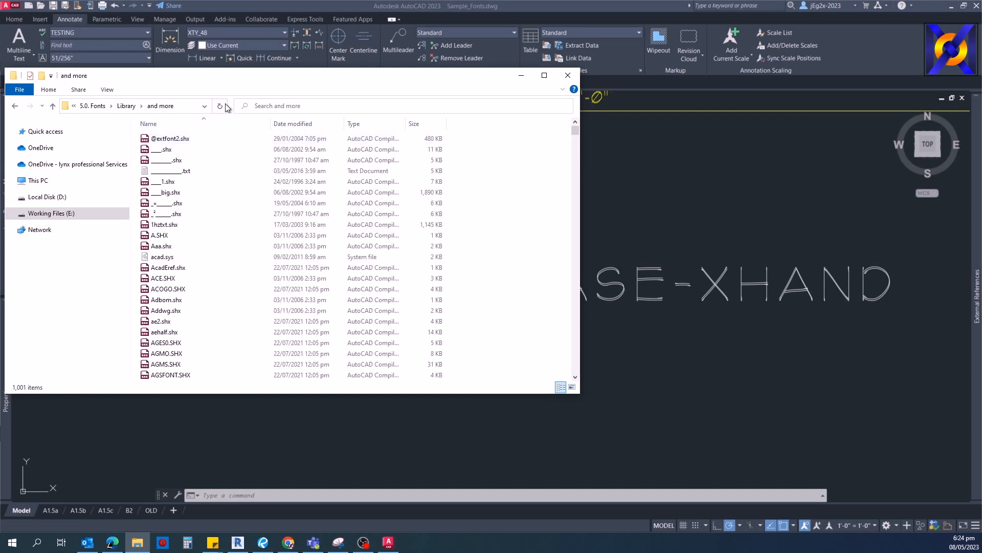
left_click_drag(214, 83, 163, 75)
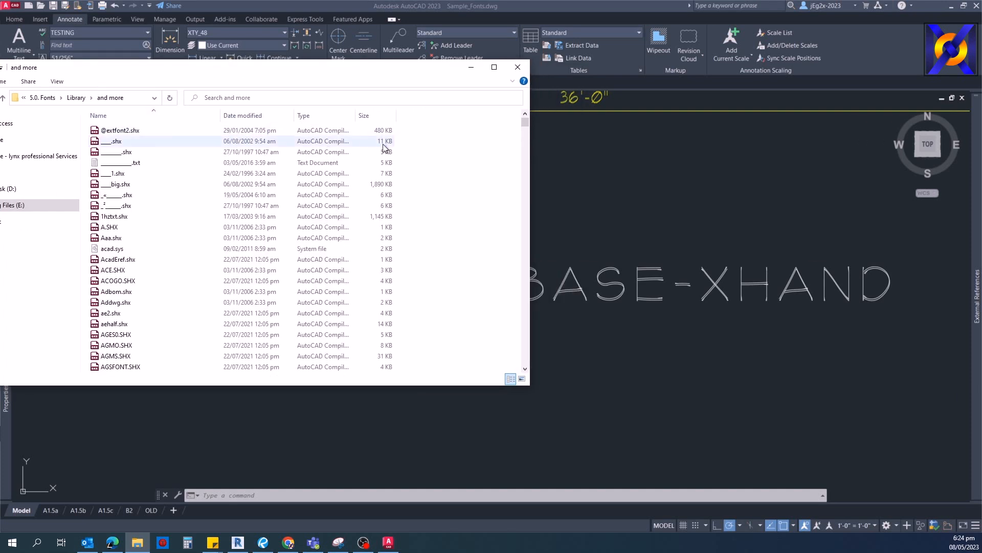
left_click_drag(524, 124, 502, 122)
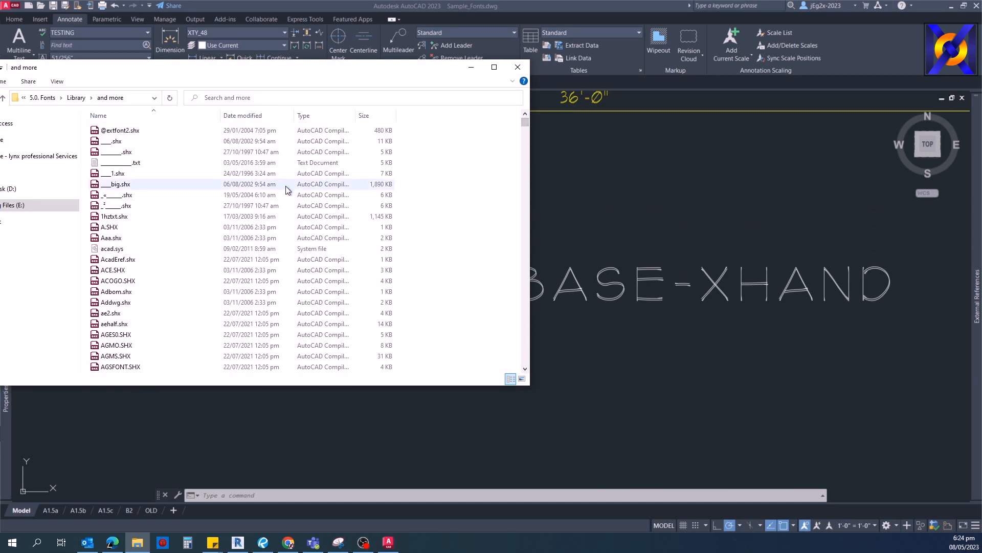
scroll(286, 190, "down", 1)
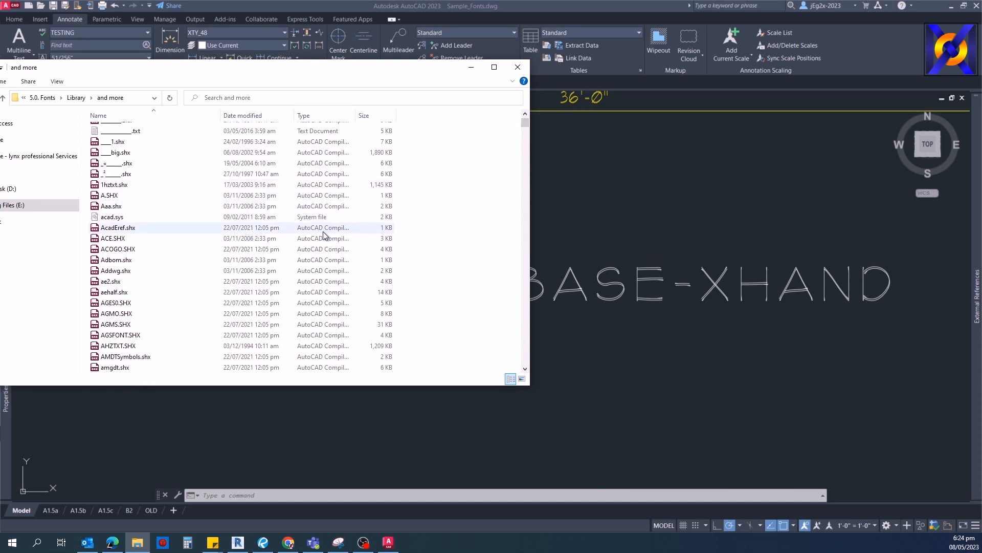